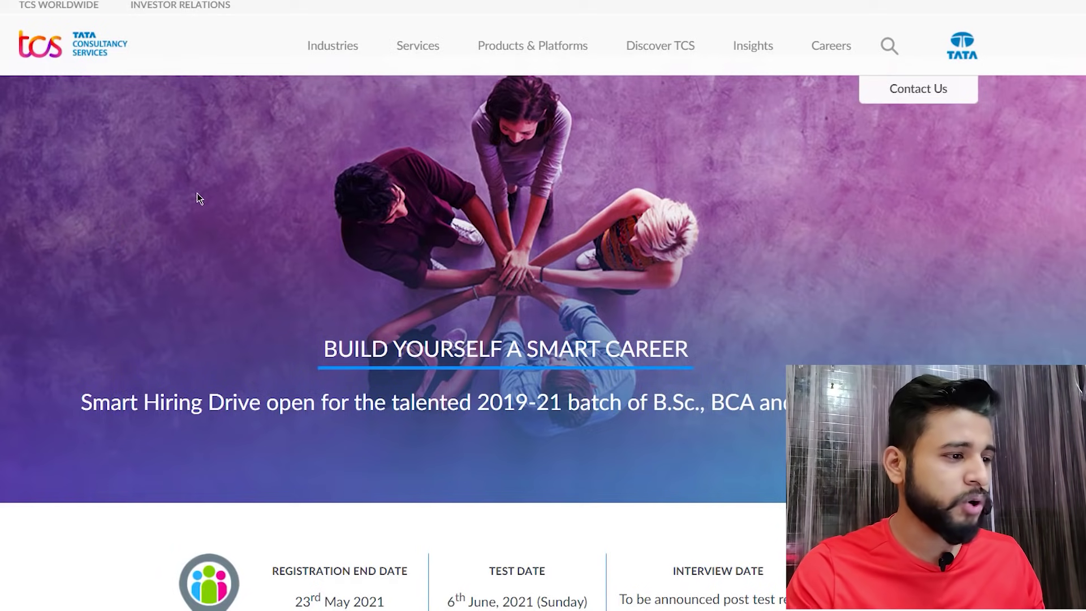
- Scroll past the drive dates to the About Smart Hiring and Application Process sections
scroll(198, 195, down, 2)
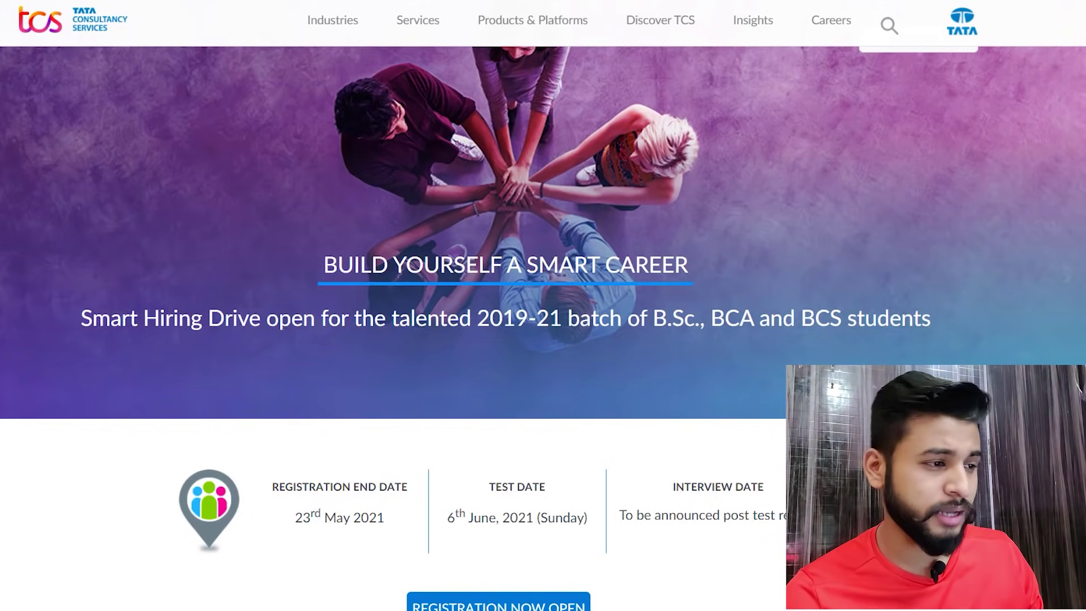
scroll(439, 362, down, 1)
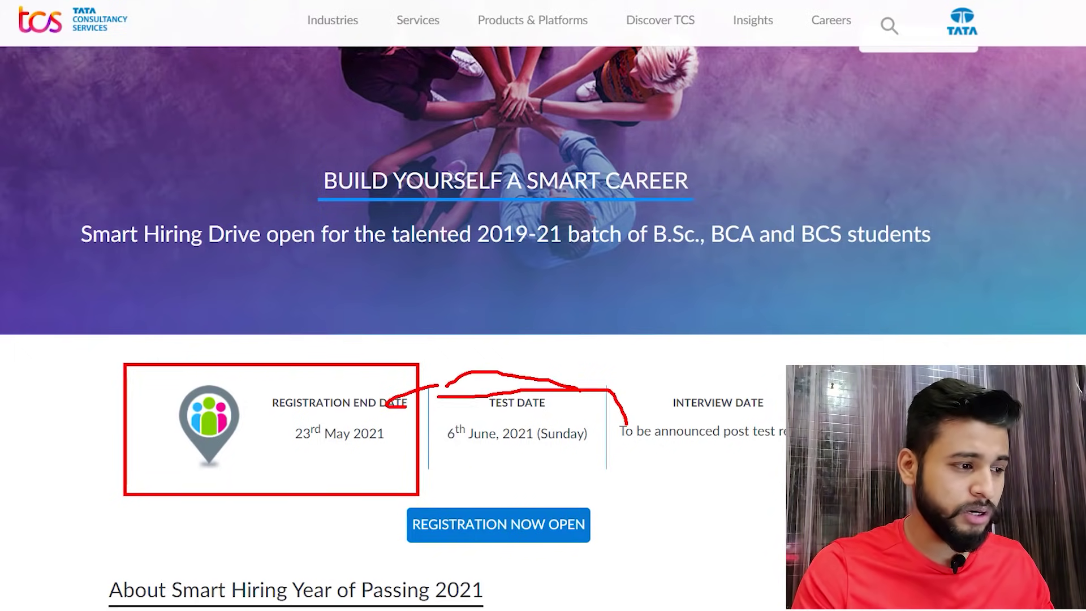
drag(602, 346, 562, 385)
drag(559, 366, 607, 383)
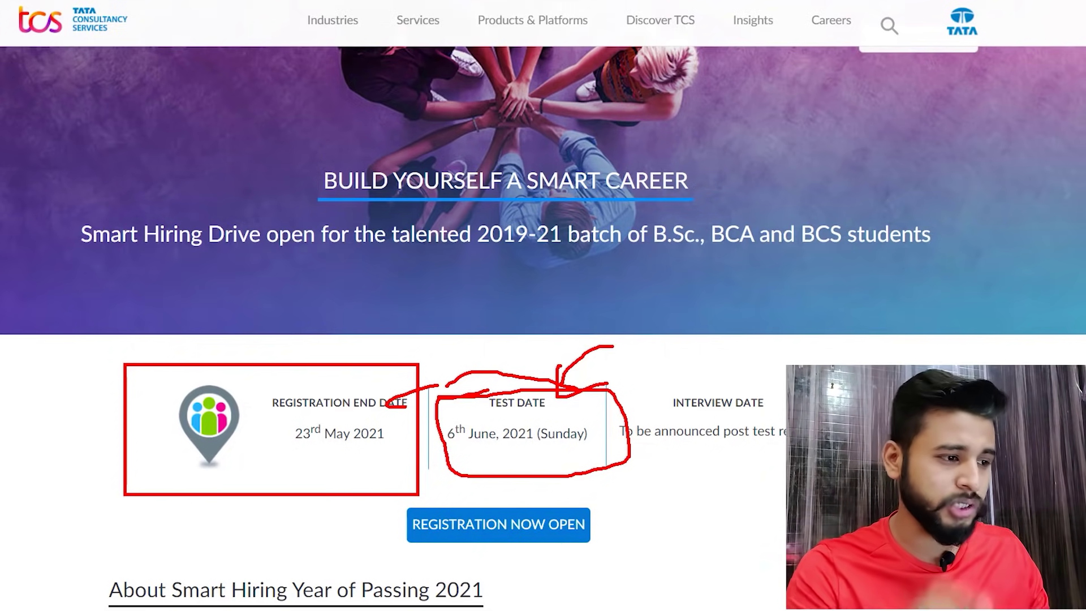
scroll(501, 368, down, 6)
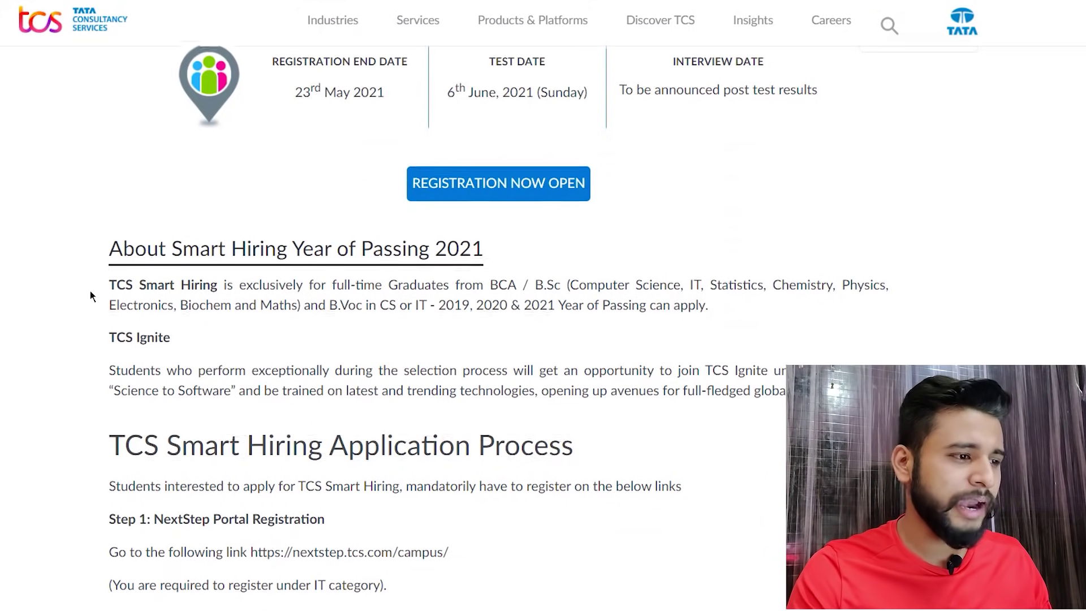
- Scroll through the application steps to locate the NextStep campus registration link
scroll(90, 290, down, 2)
scroll(90, 291, down, 2)
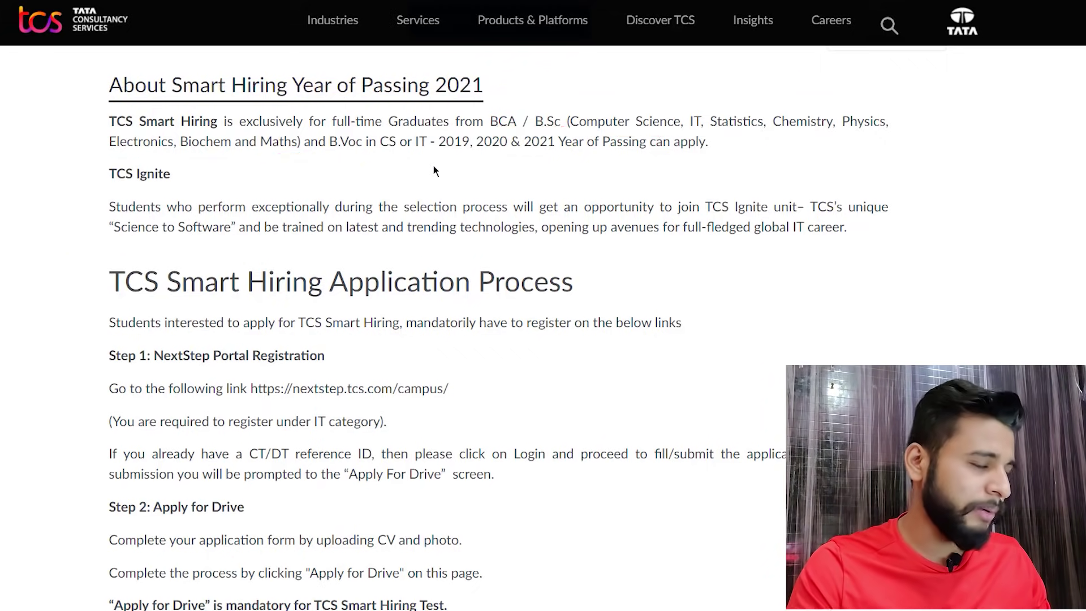
drag(420, 122, 811, 170)
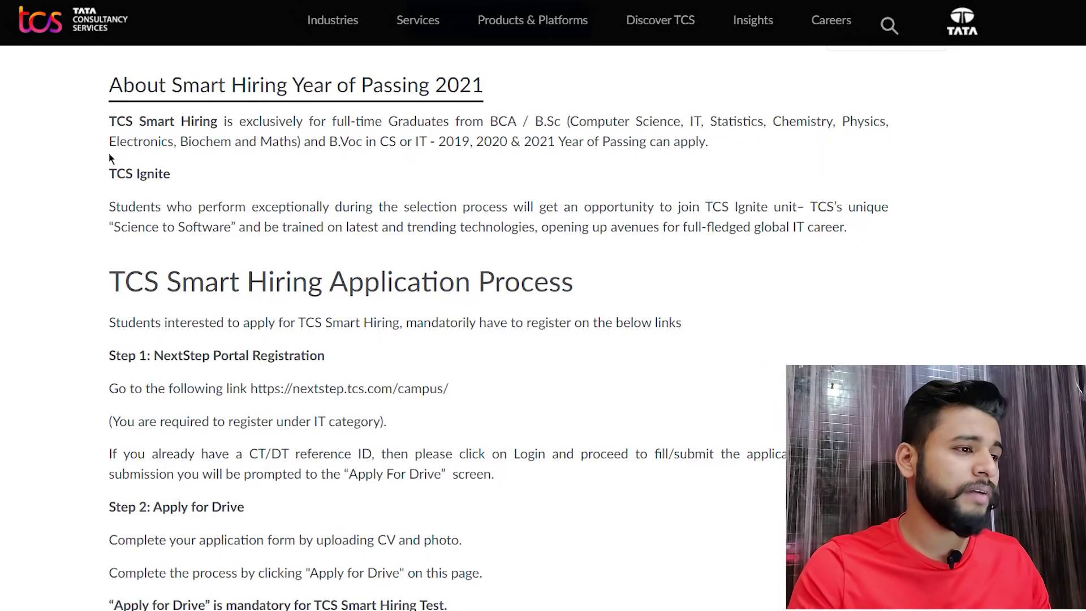
scroll(26, 232, down, 3)
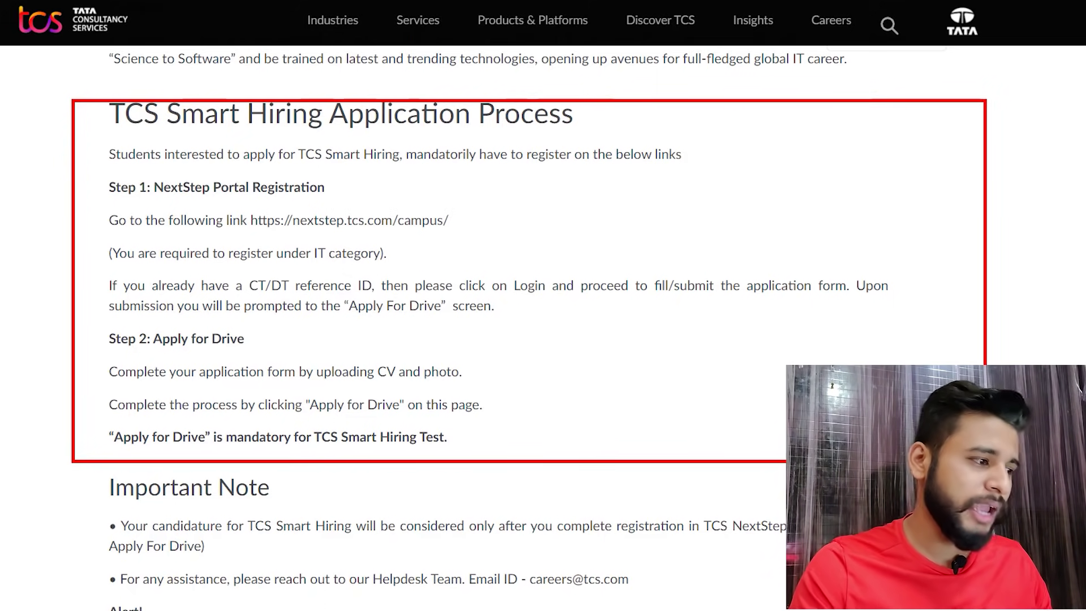
scroll(589, 334, down, 5)
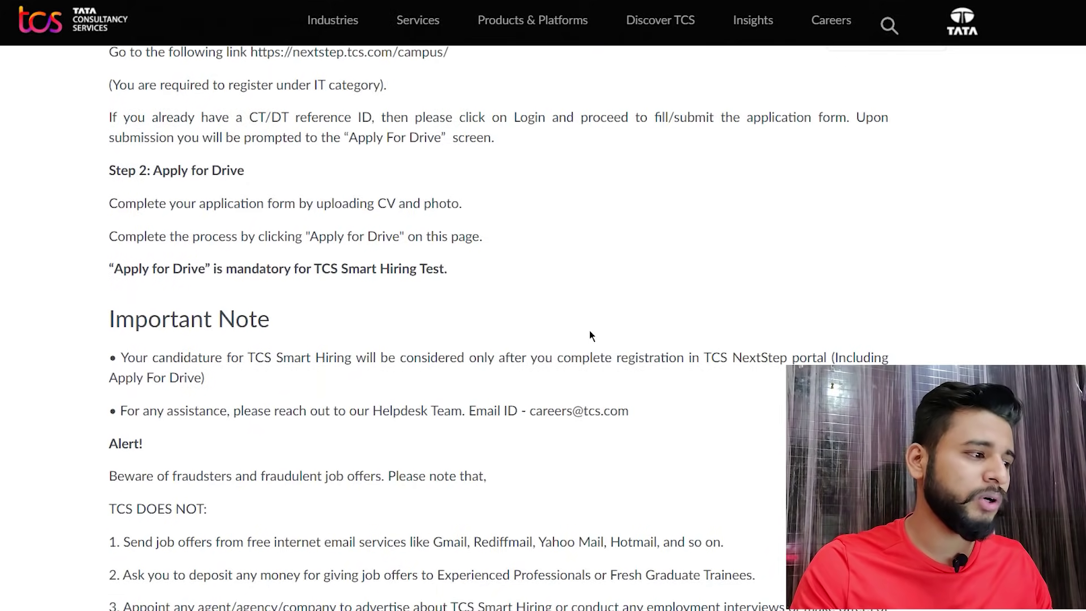
scroll(589, 335, up, 5)
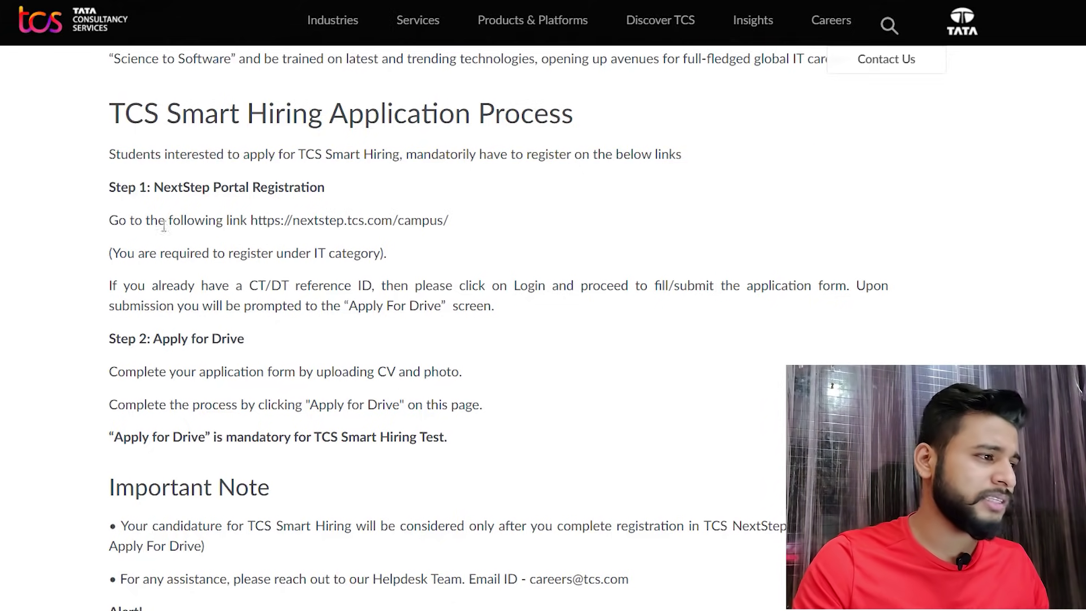
drag(251, 220, 450, 225)
right_click(382, 220)
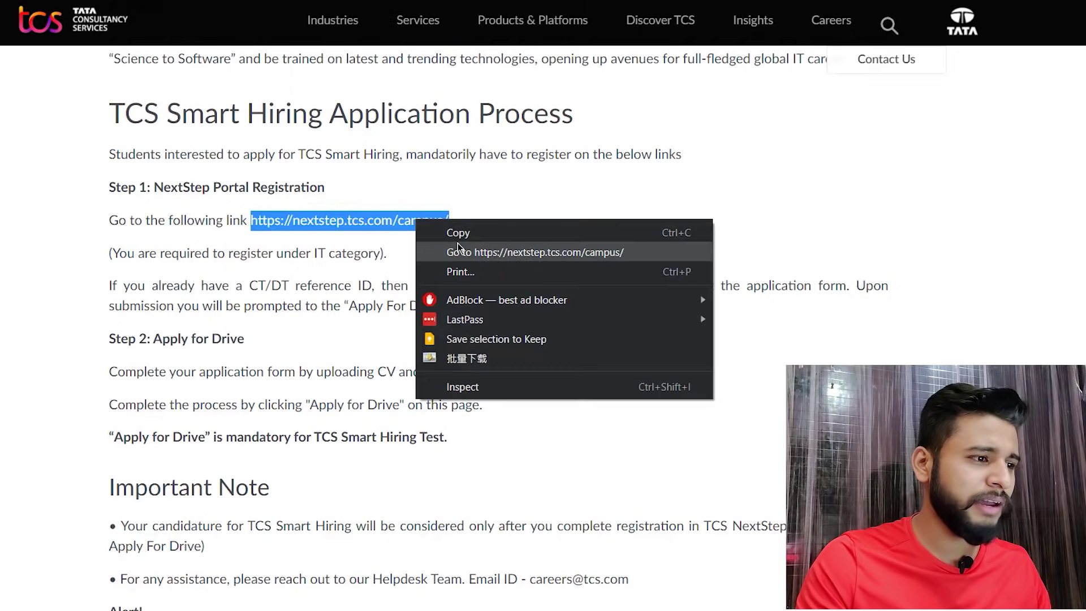
click(383, 247)
click(164, 2)
scroll(310, 229, down, 1)
scroll(249, 249, down, 9)
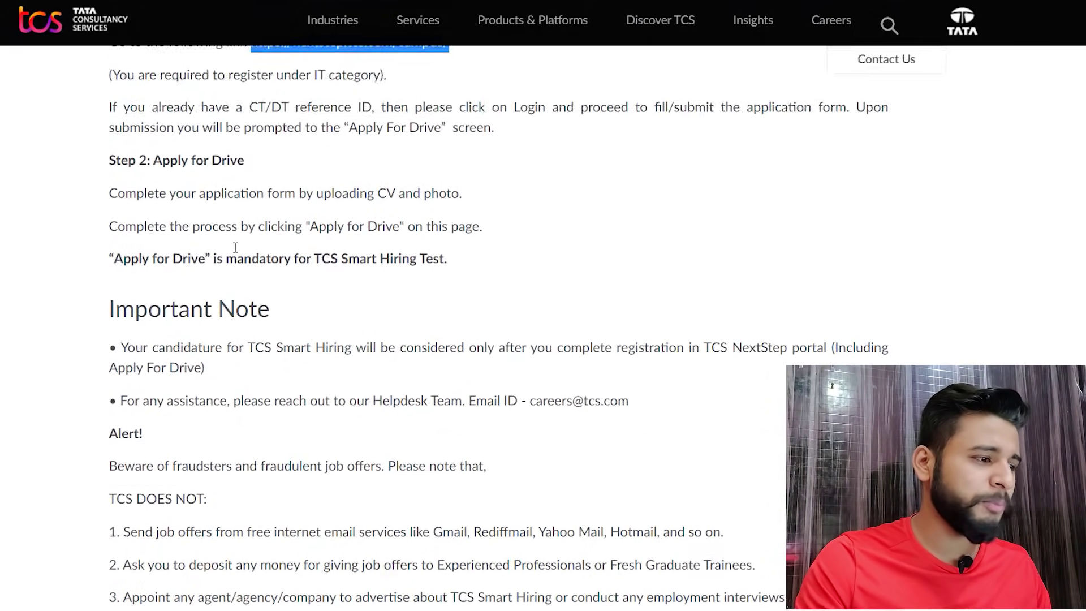
scroll(235, 249, up, 6)
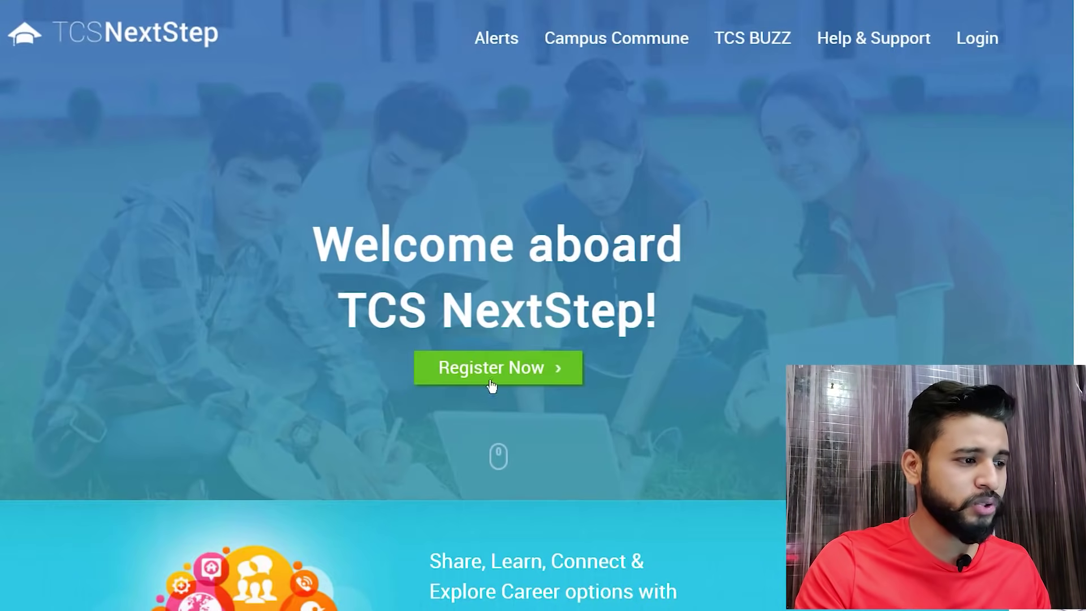
- Start an IT-category registration and enter the applicant's first name and surname
click(491, 386)
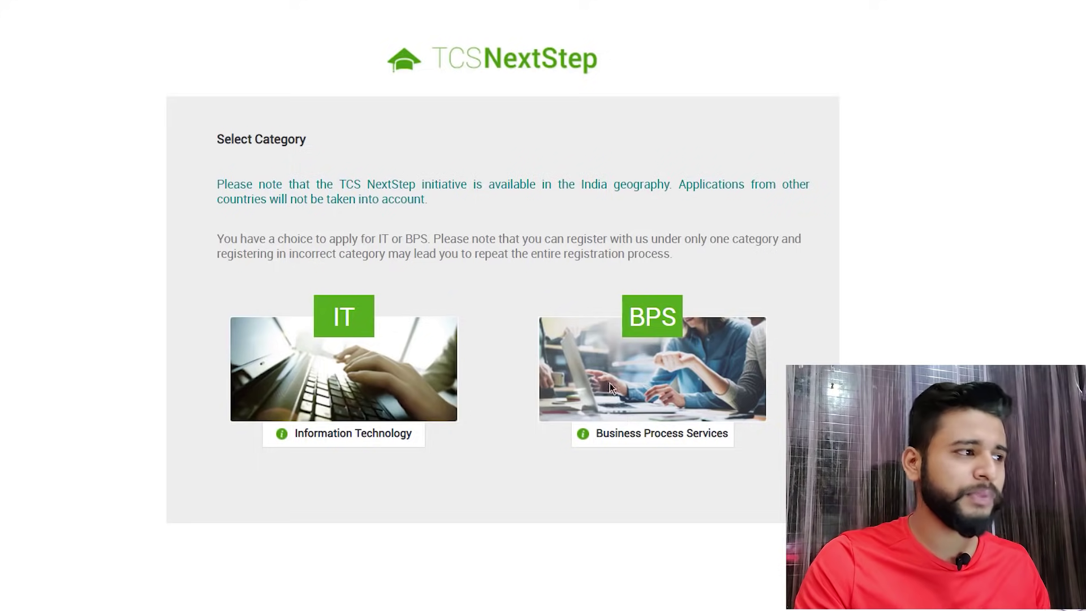
click(318, 300)
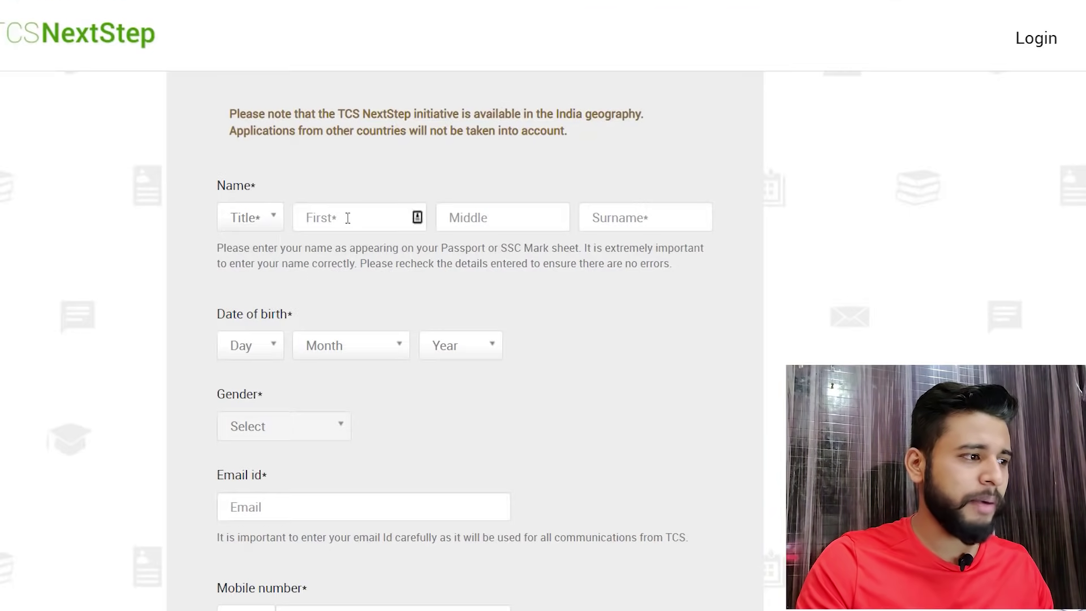
click(344, 217)
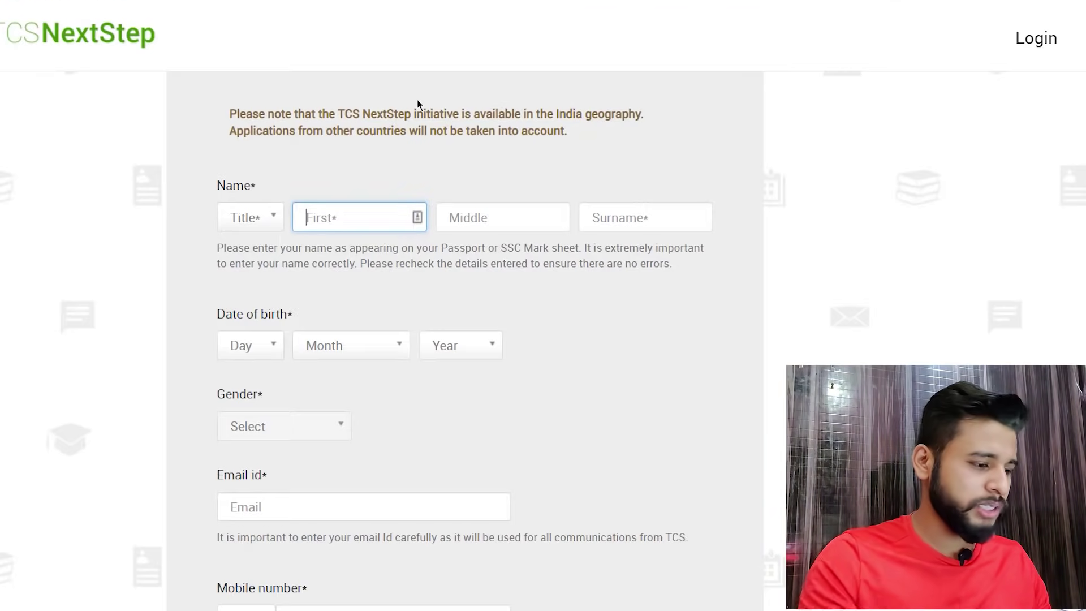
text(anurg)
key(BackSpace)
key(BackSpace)
key(BackSpace)
key(BackSpace)
key(BackSpace)
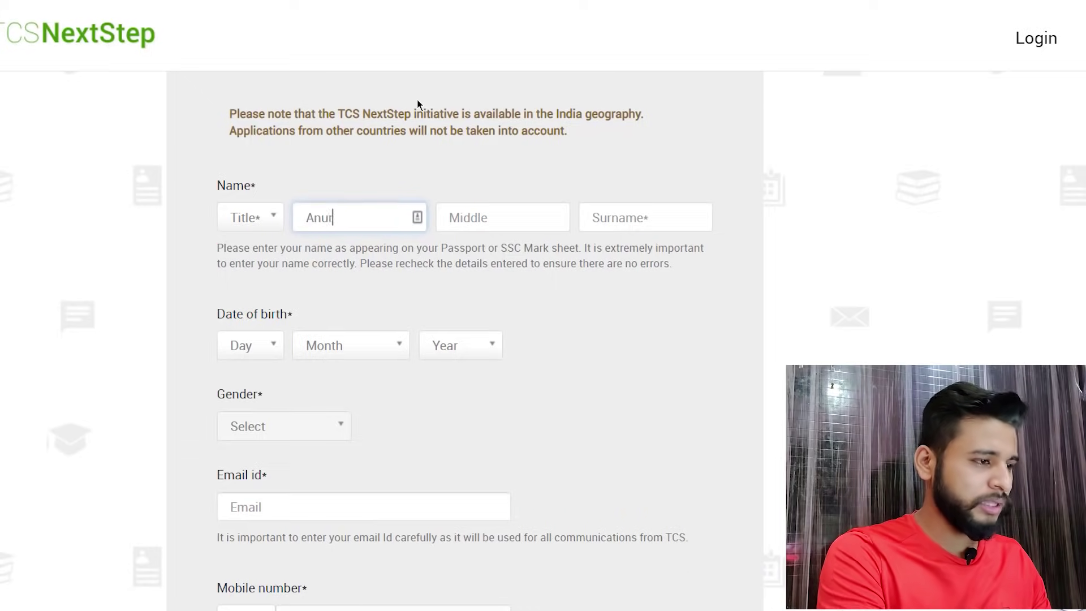
key(Tab)
key(Tab)
key(Tab)
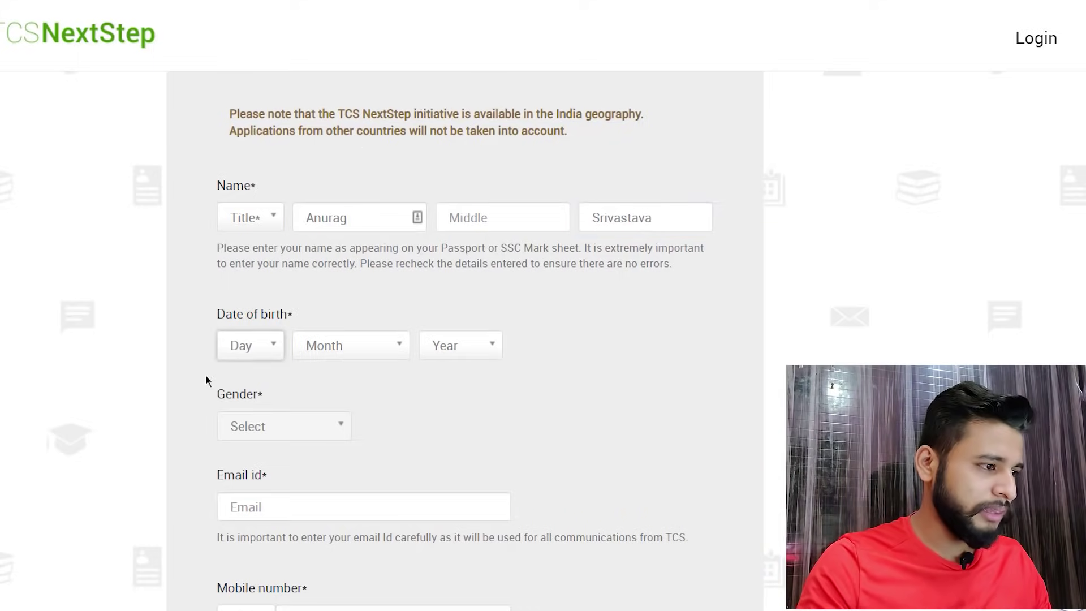
click(279, 345)
scroll(236, 473, down, 8)
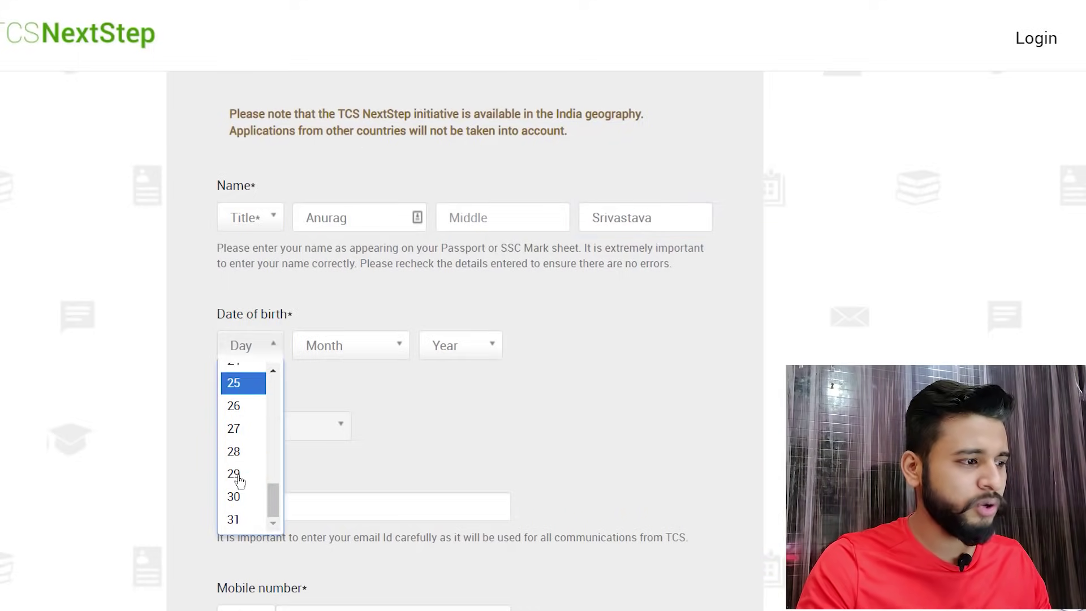
scroll(236, 470, up, 2)
click(236, 452)
click(359, 351)
scroll(339, 481, down, 2)
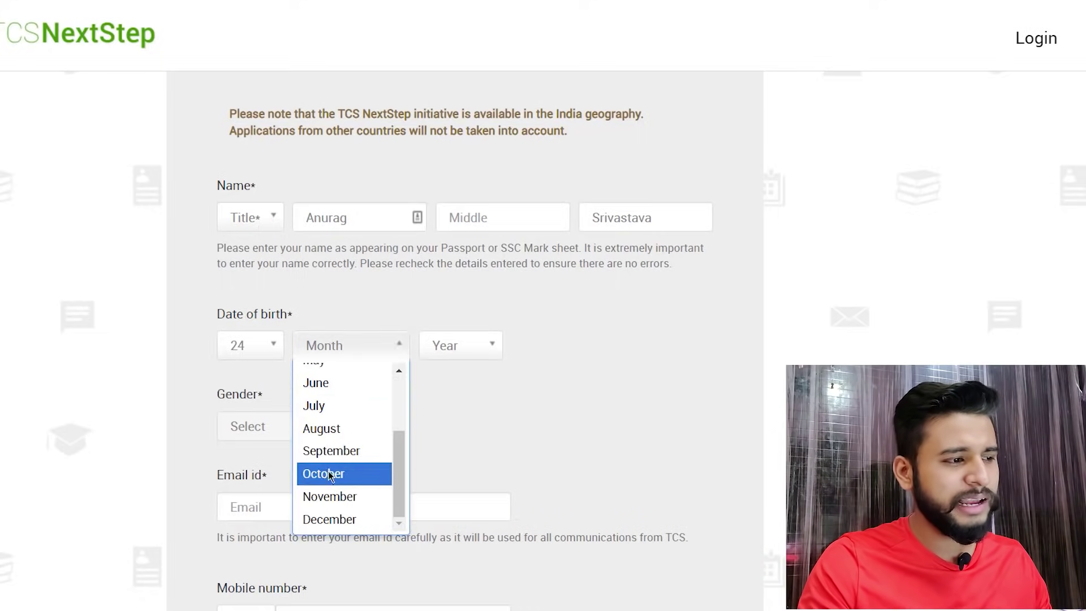
click(331, 475)
click(459, 346)
scroll(451, 432, down, 1)
scroll(450, 433, down, 10)
scroll(451, 434, up, 4)
click(451, 436)
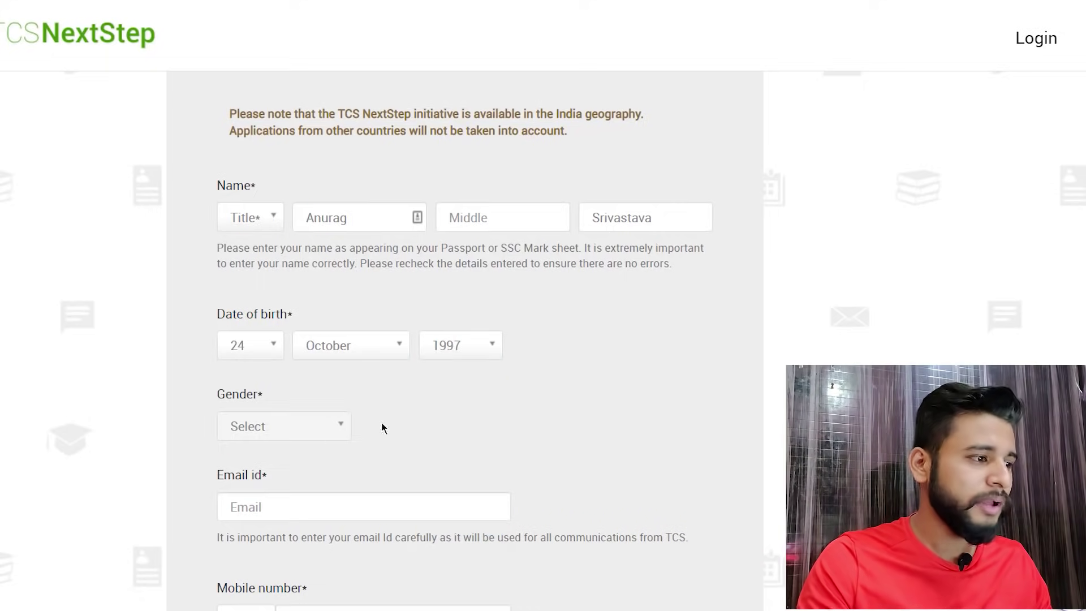
- Enter the applicant's e-mail address, accepting the autocomplete suggestion
click(371, 494)
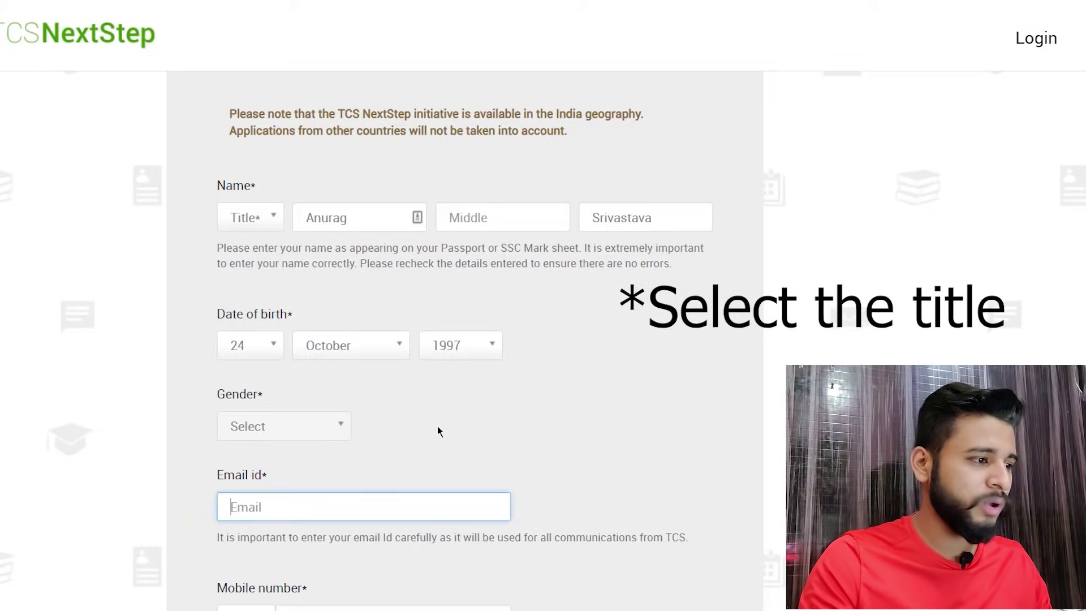
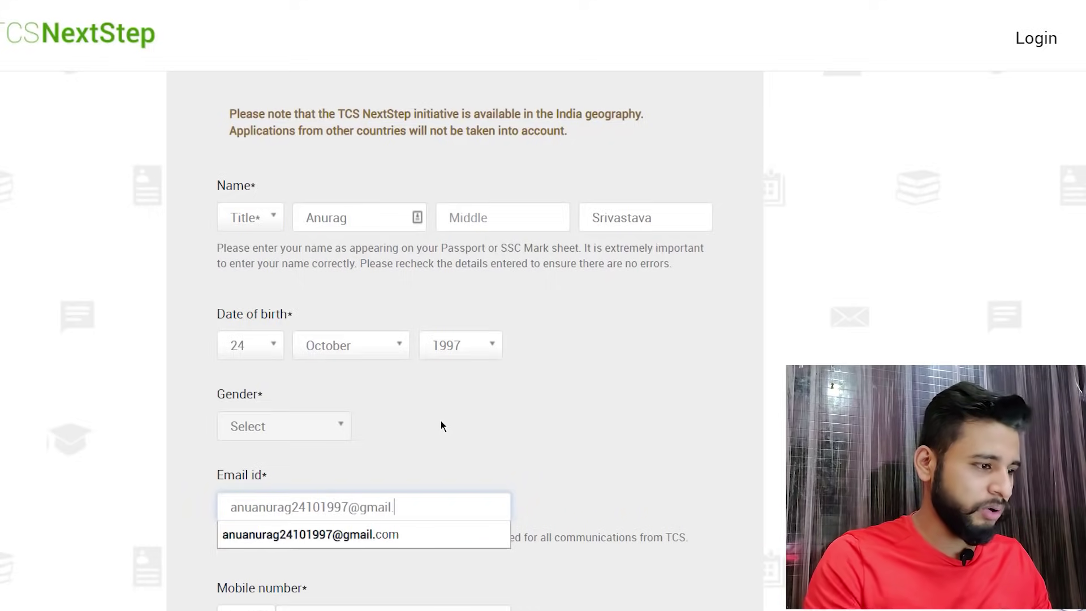
key(Down)
text(.4)
key(BackSpace)
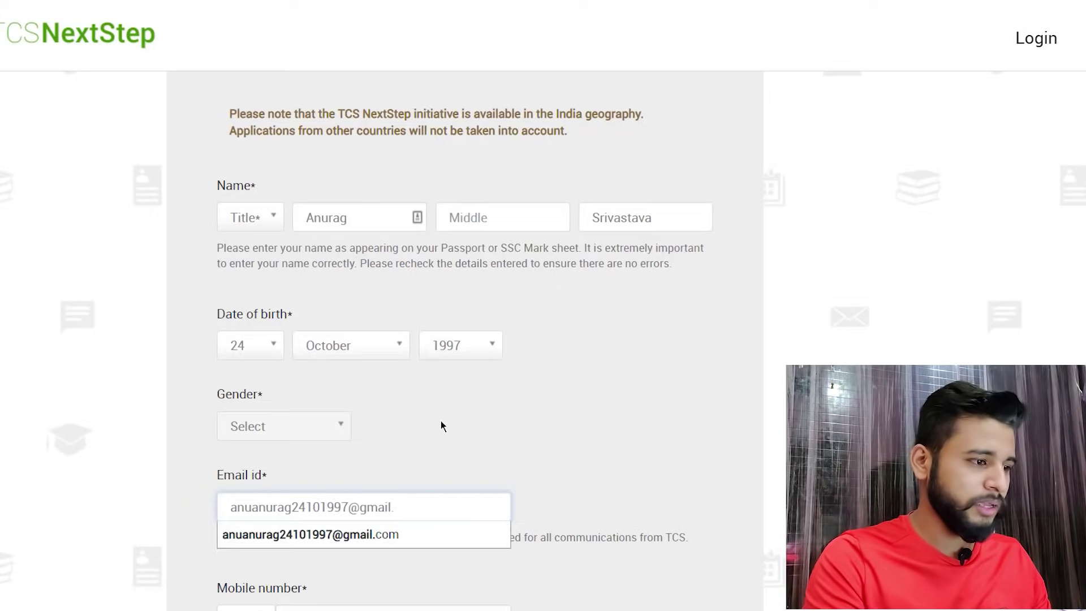
key(Down)
key(Return)
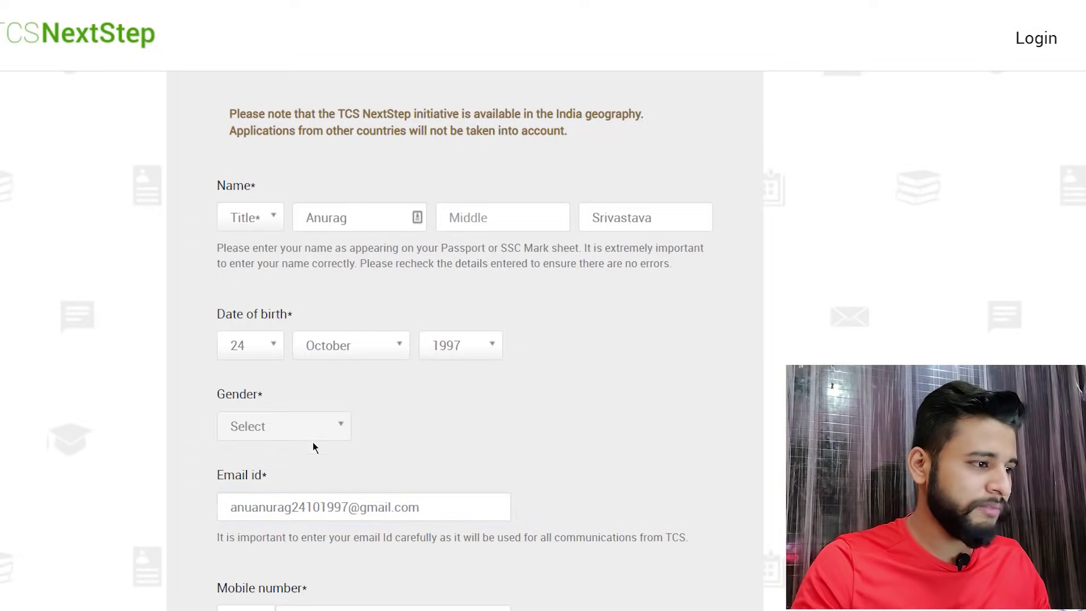
scroll(283, 416, down, 3)
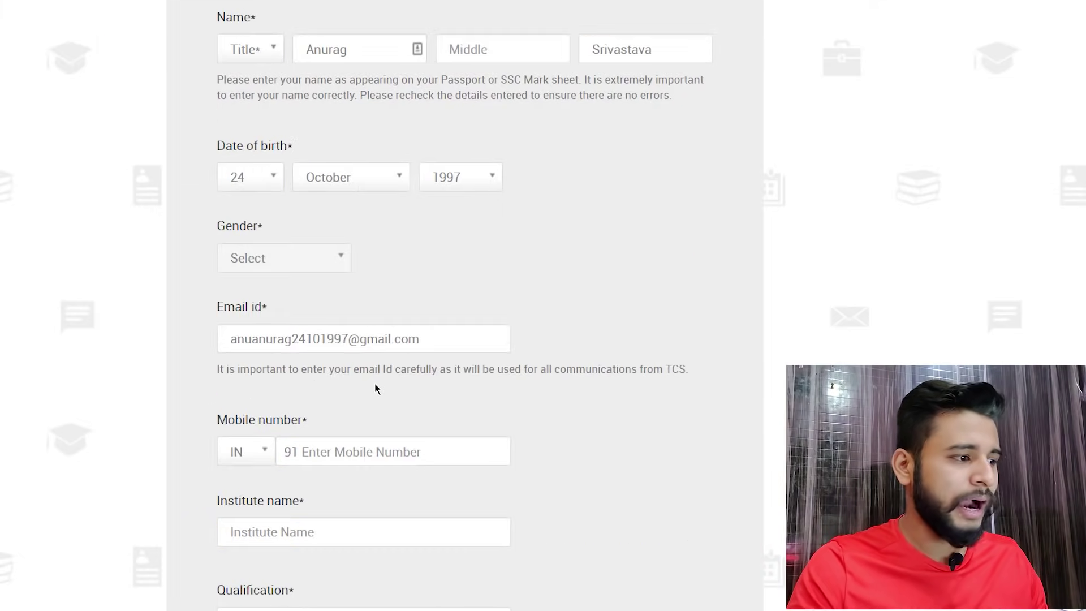
- Enter the applicant's mobile number and the institute name MIMIT
scroll(374, 384, down, 2)
click(354, 381)
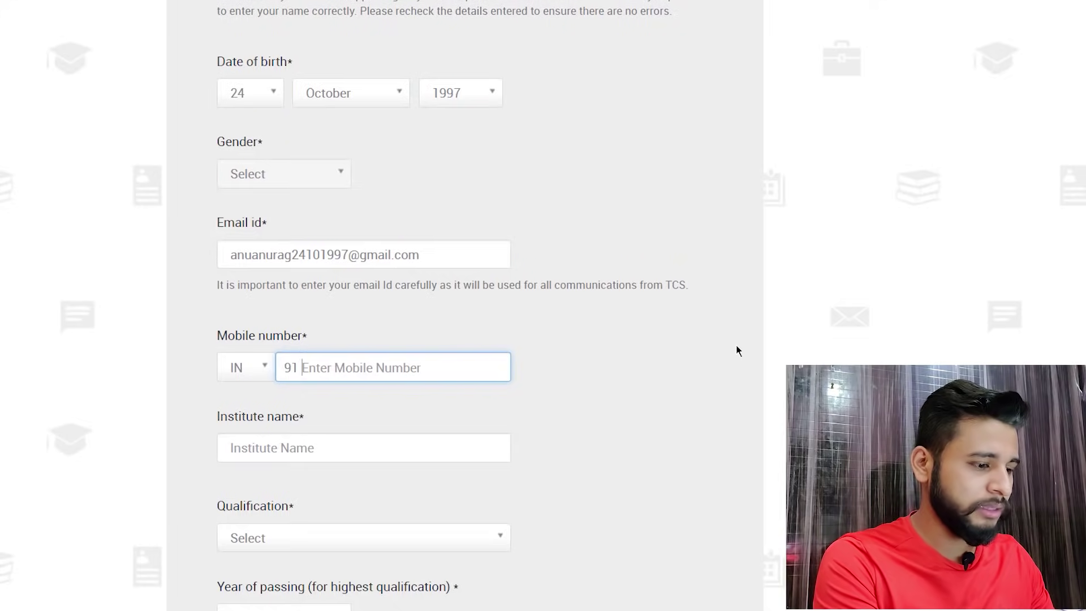
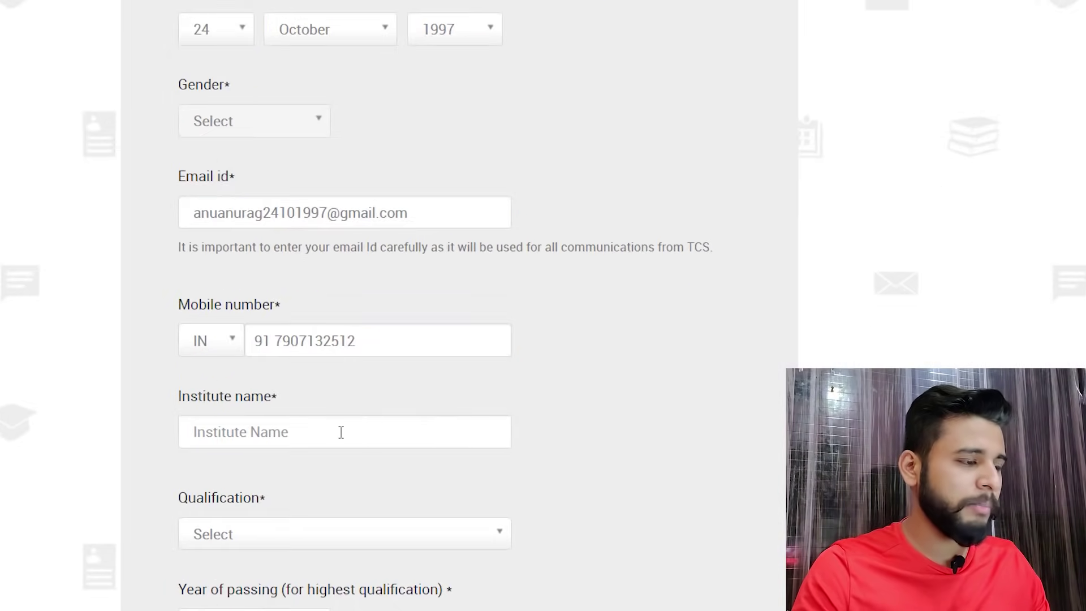
click(359, 448)
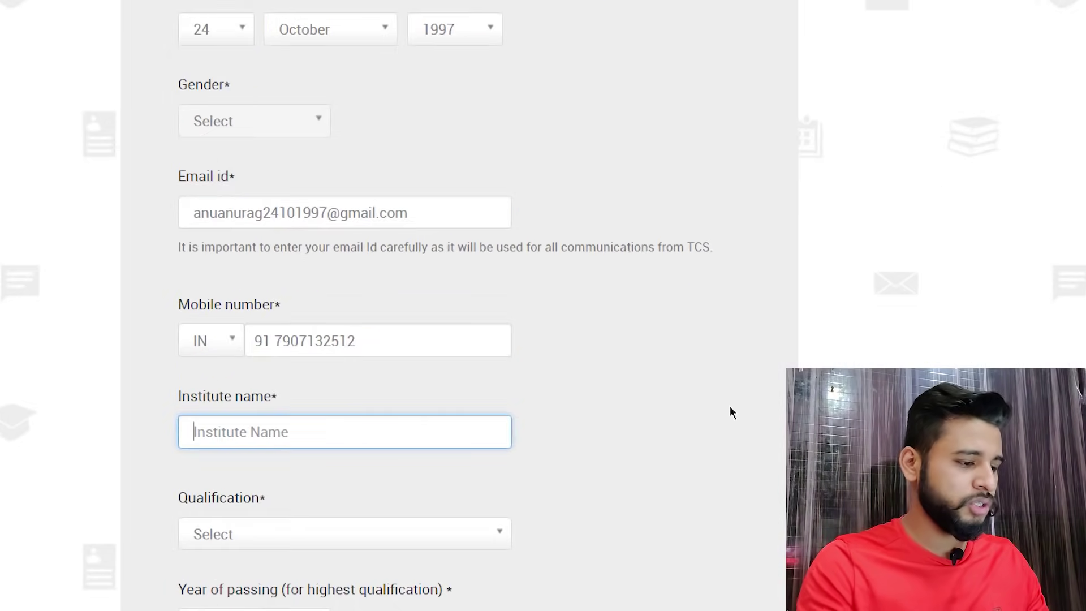
text(MIMIT)
click(686, 347)
scroll(553, 388, down, 1)
scroll(552, 388, down, 3)
- Set qualification to Bachelor of Computer Application with passing year 2020
click(293, 346)
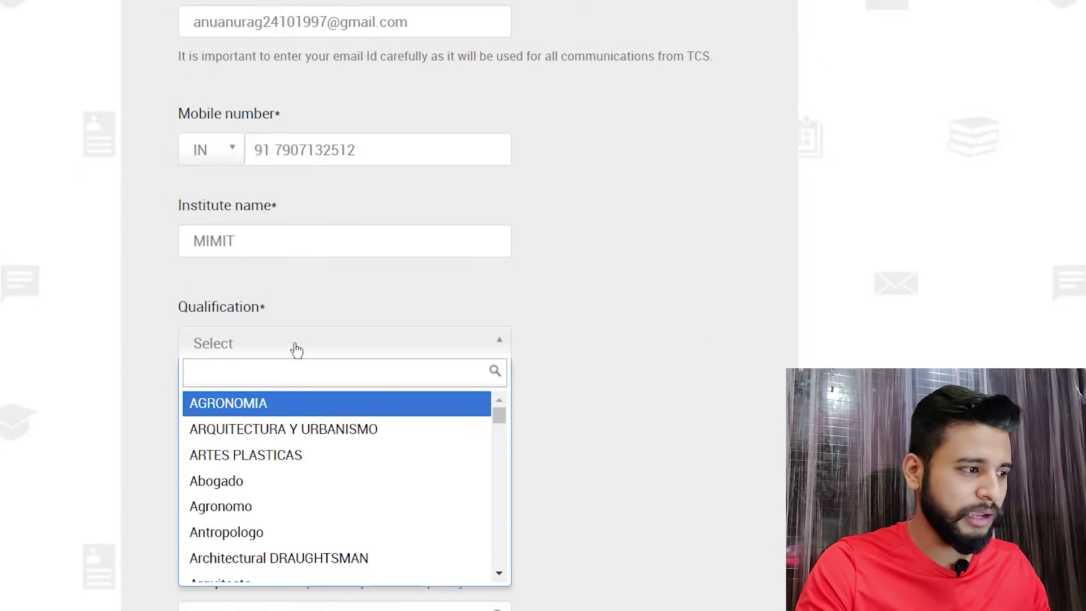
text(b)
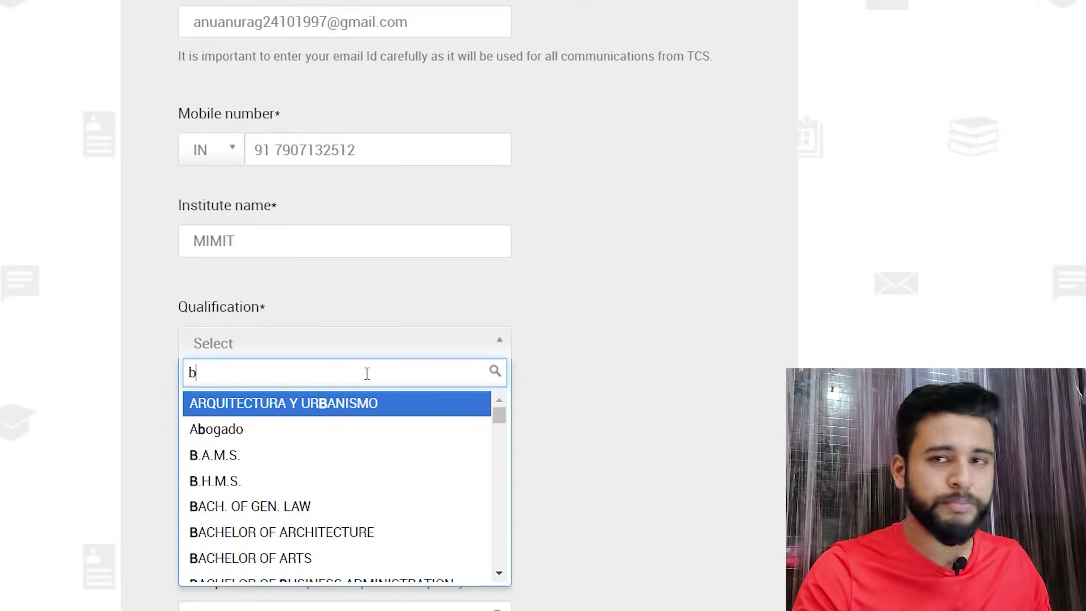
text(ca)
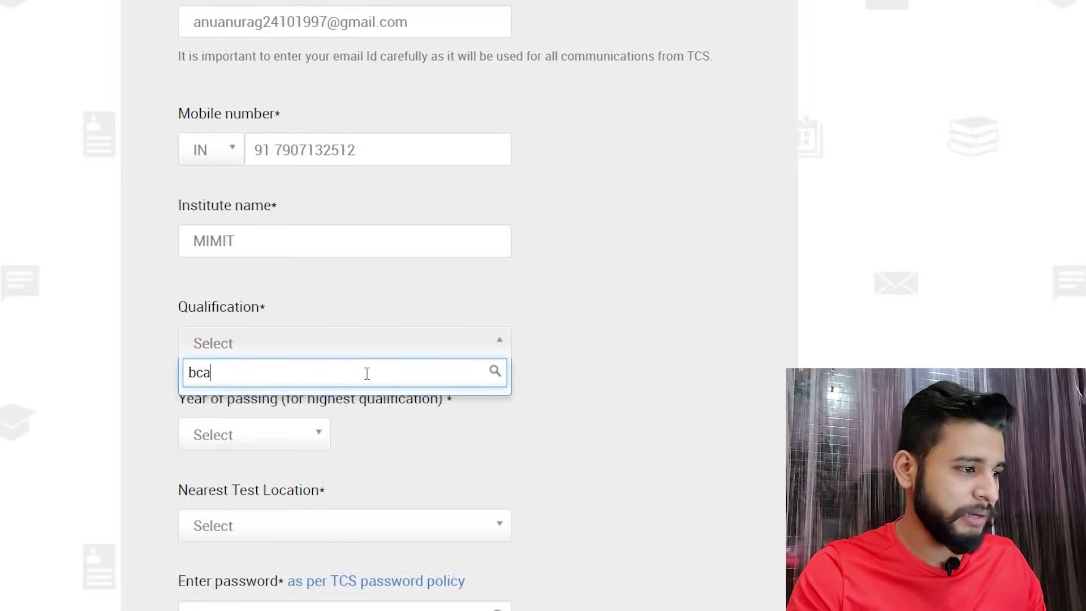
key(BackSpace)
key(BackSpace)
text(acj)
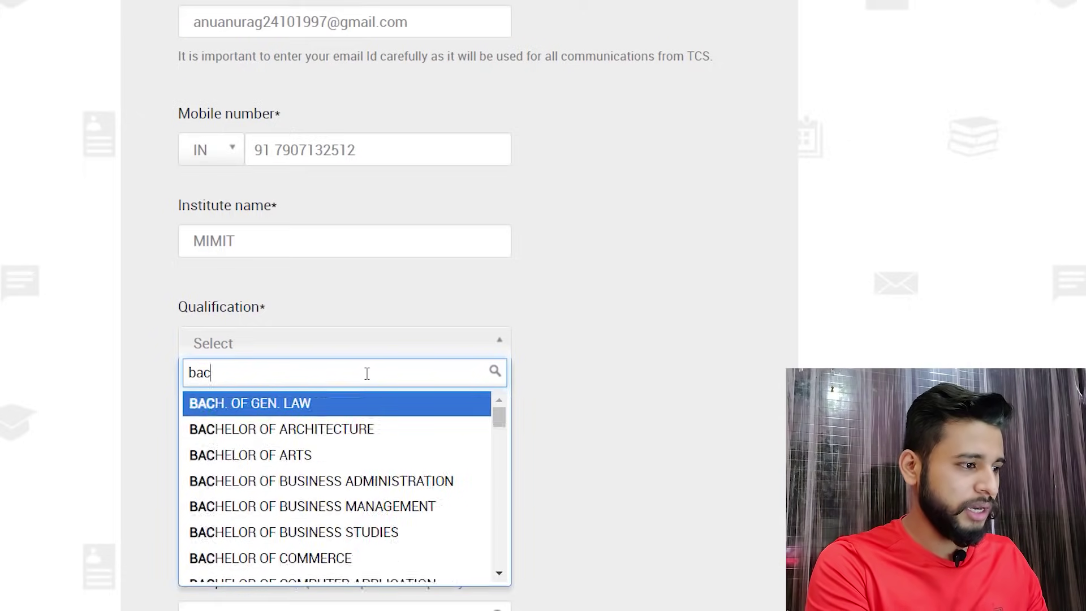
key(BackSpace)
key(BackSpace)
text(ch)
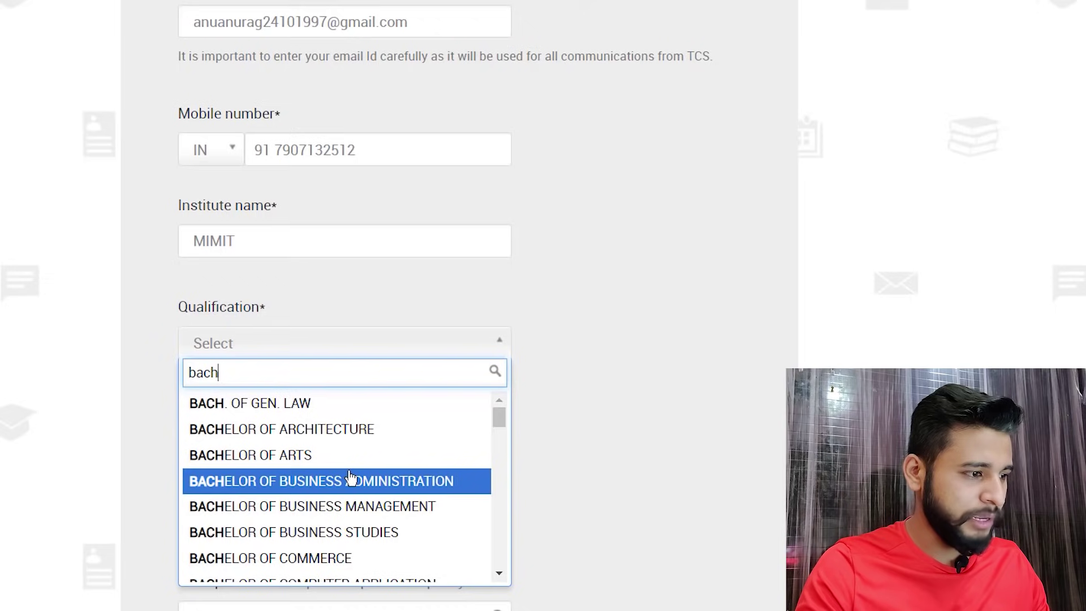
scroll(354, 478, down, 3)
scroll(348, 461, up, 2)
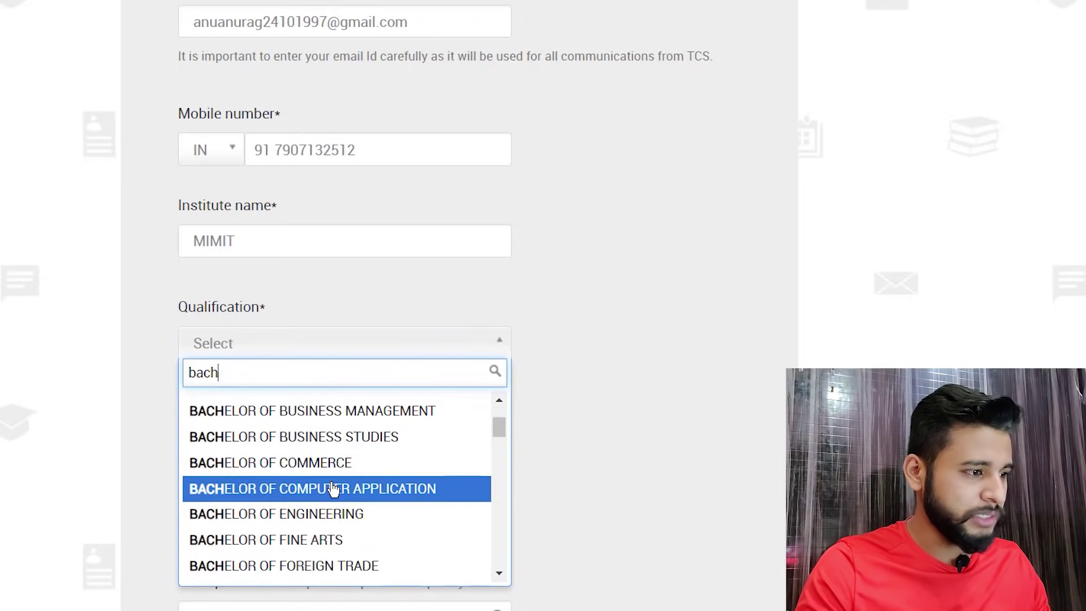
click(333, 487)
click(252, 438)
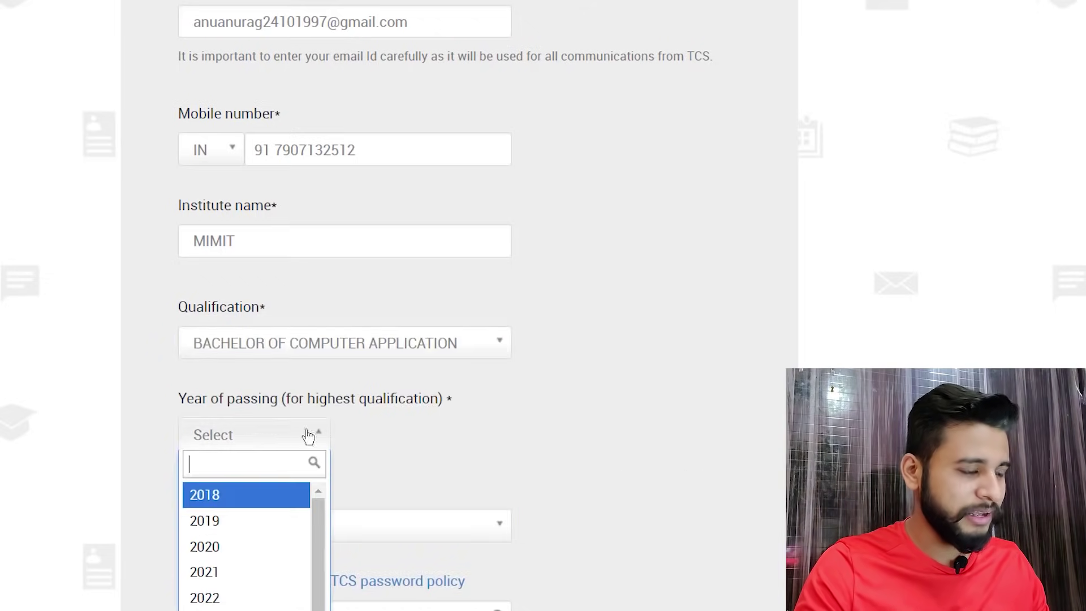
scroll(484, 422, down, 3)
click(224, 356)
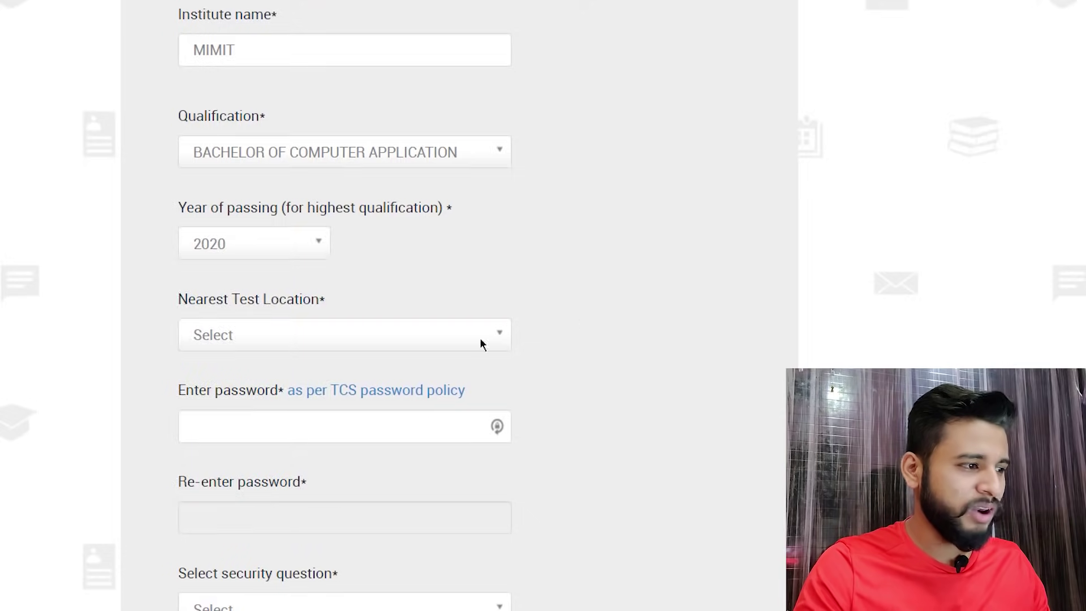
- Choose AHMEDABAD as the nearest test location
click(398, 346)
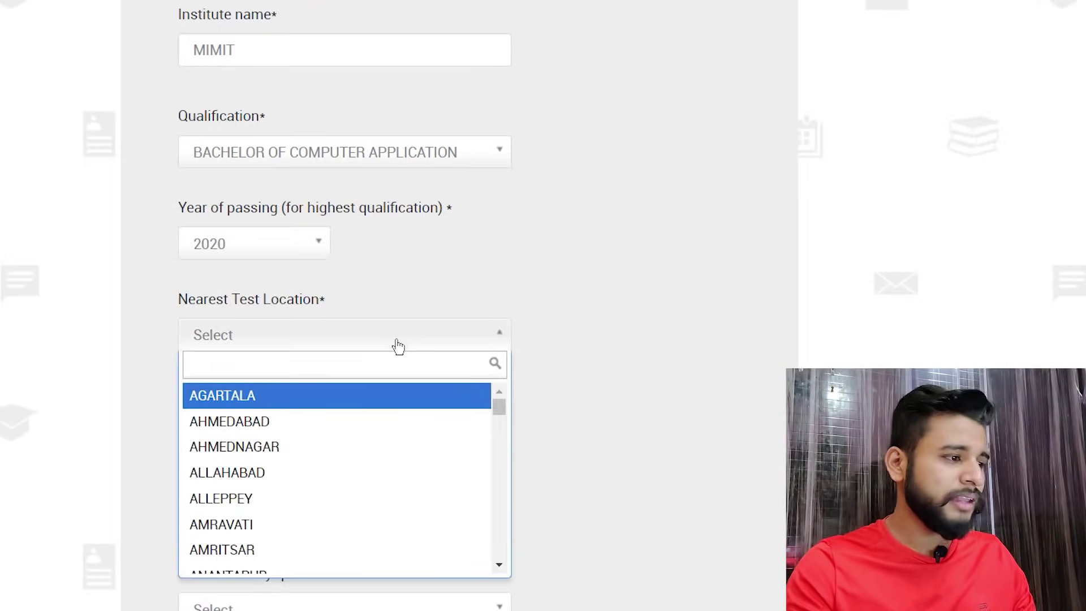
scroll(358, 428, down, 5)
scroll(359, 430, up, 3)
text(gor)
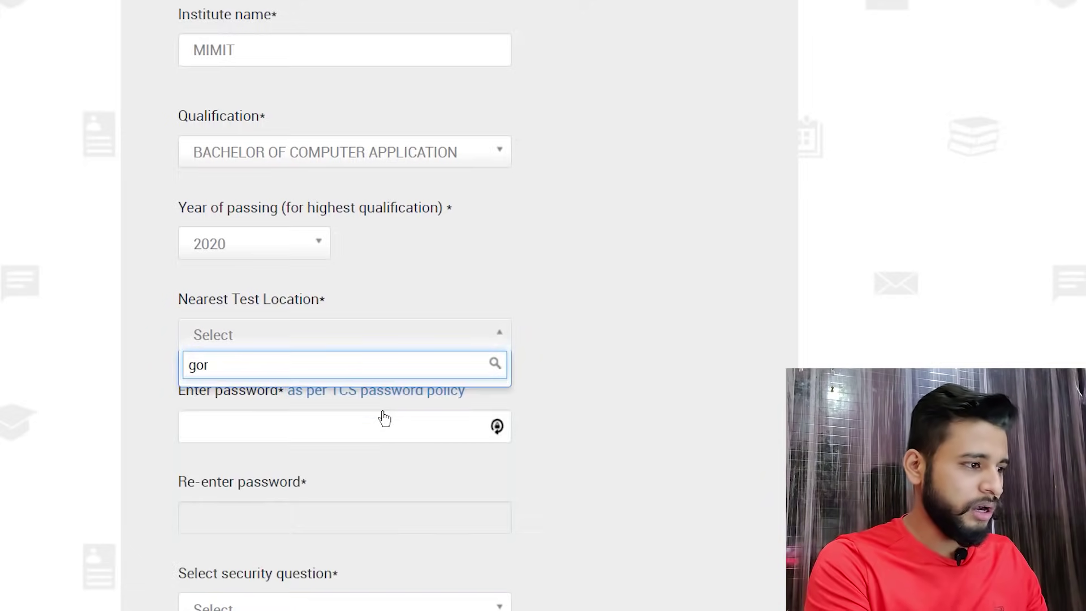
key(BackSpace)
key(BackSpace)
key(BackSpace)
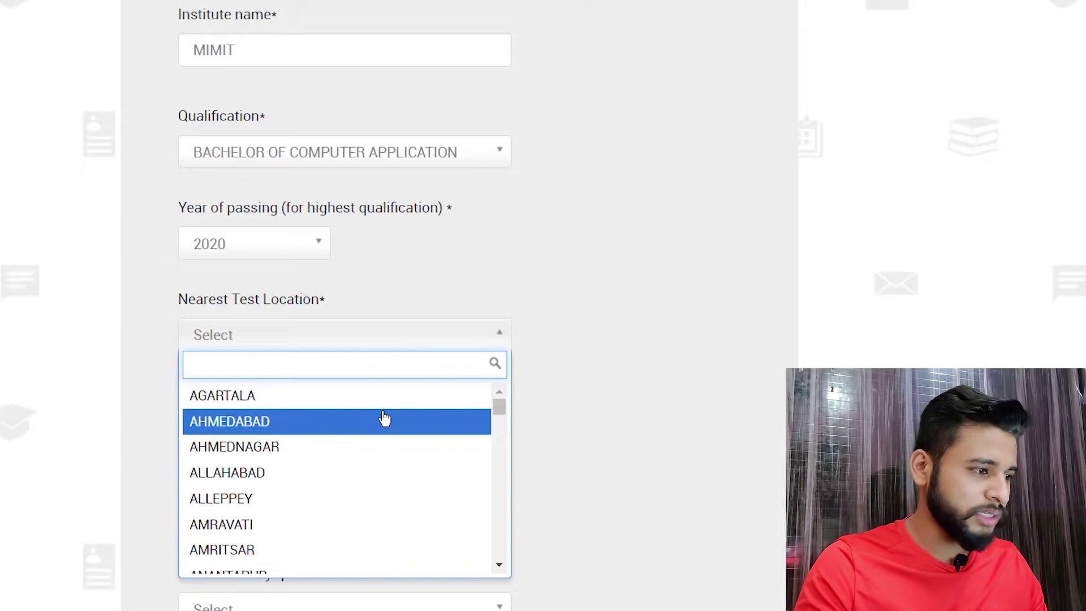
text(kus)
key(BackSpace)
key(BackSpace)
key(BackSpace)
click(384, 418)
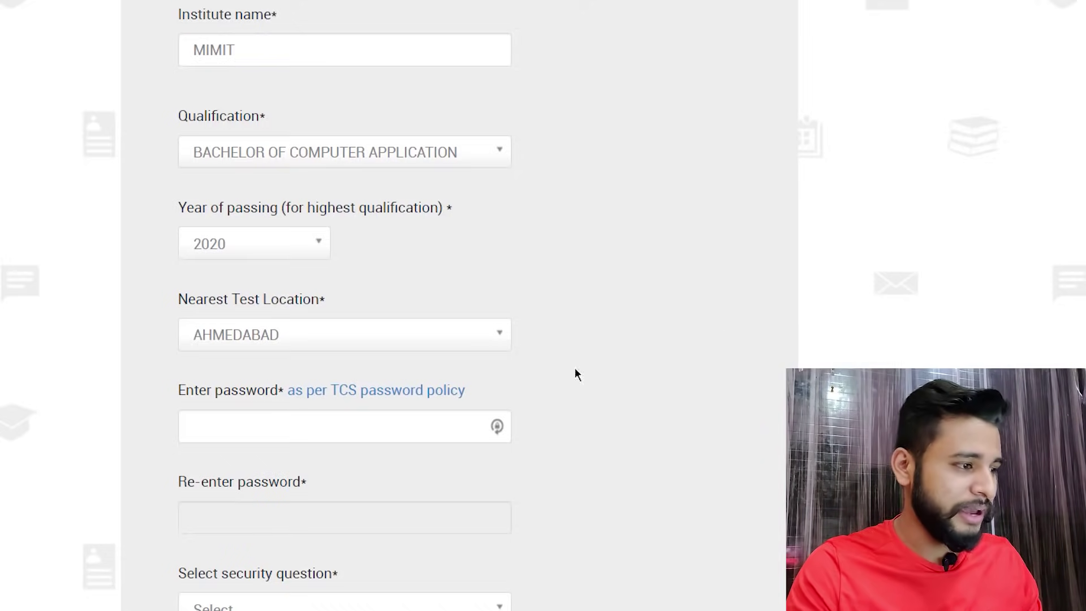
- Enter the account password and re-type it in the confirmation field
click(335, 427)
text(****)
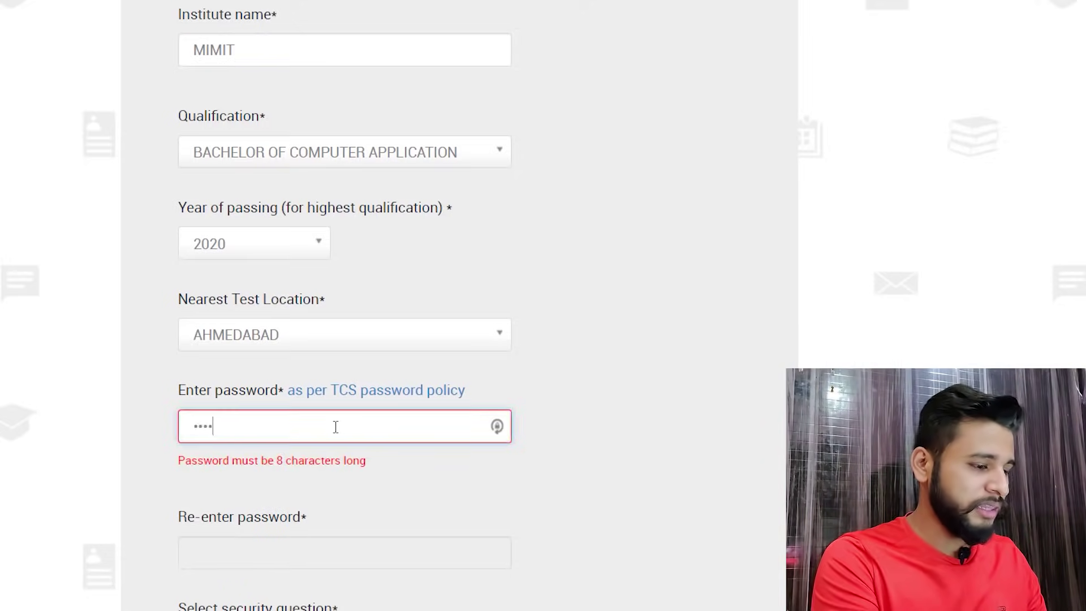
text(*****)
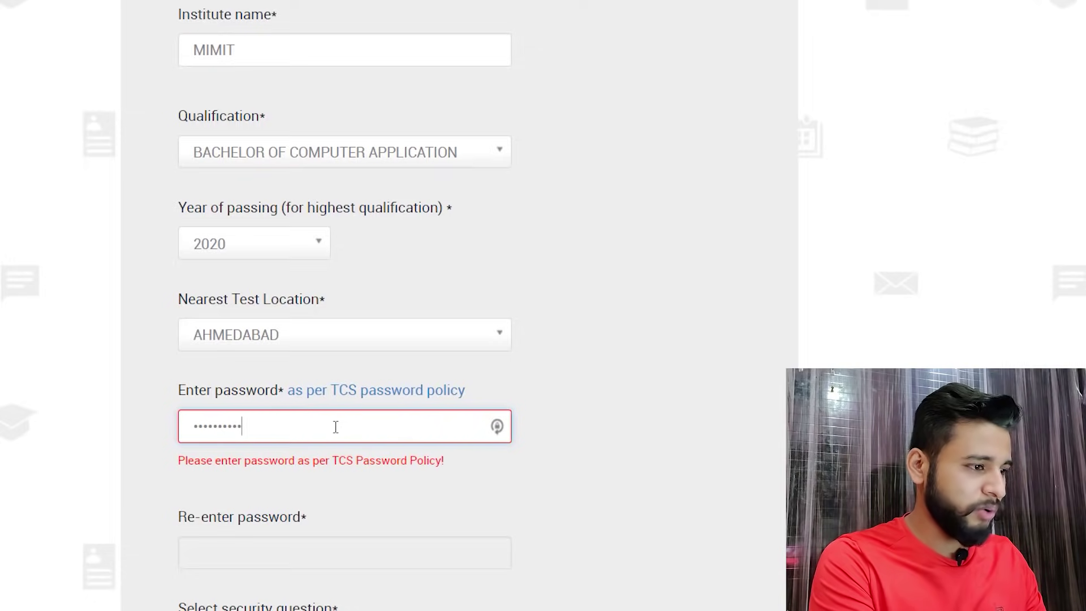
text(*)
key(ctrl+a)
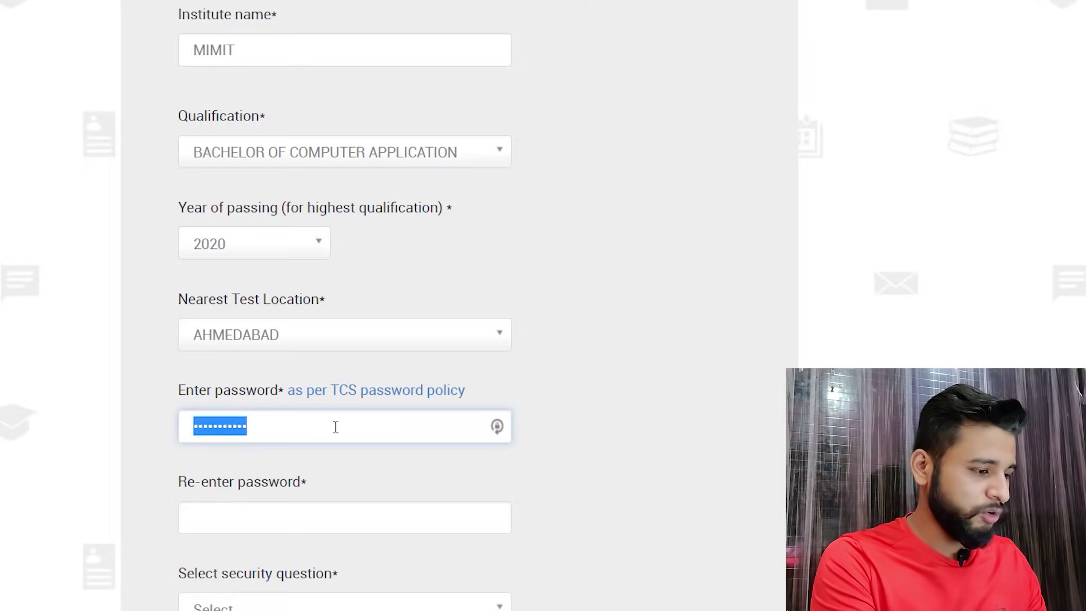
text(*********)
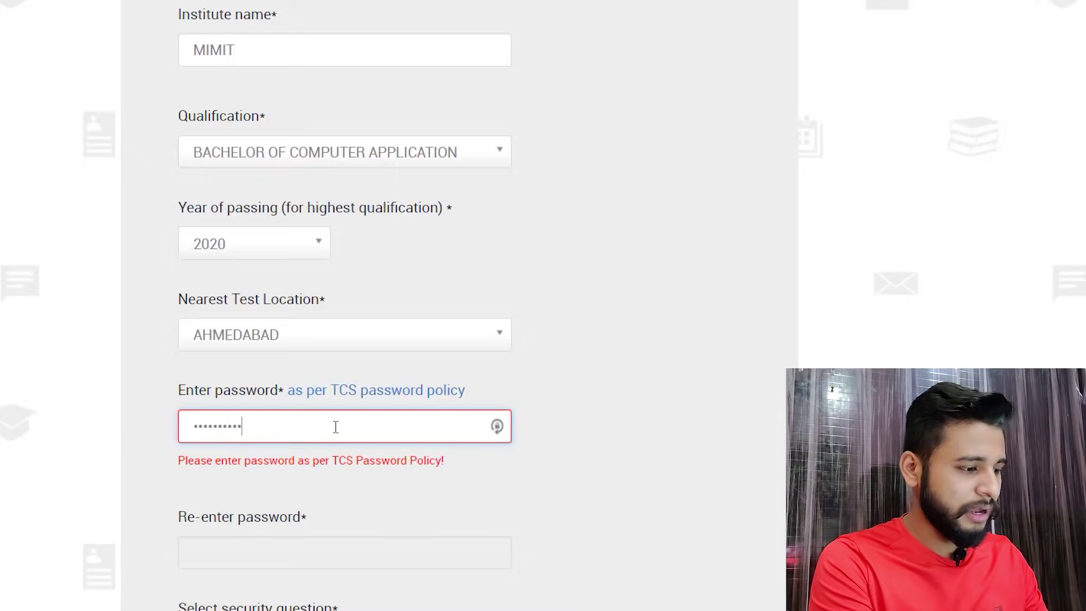
text(***)
key(Tab)
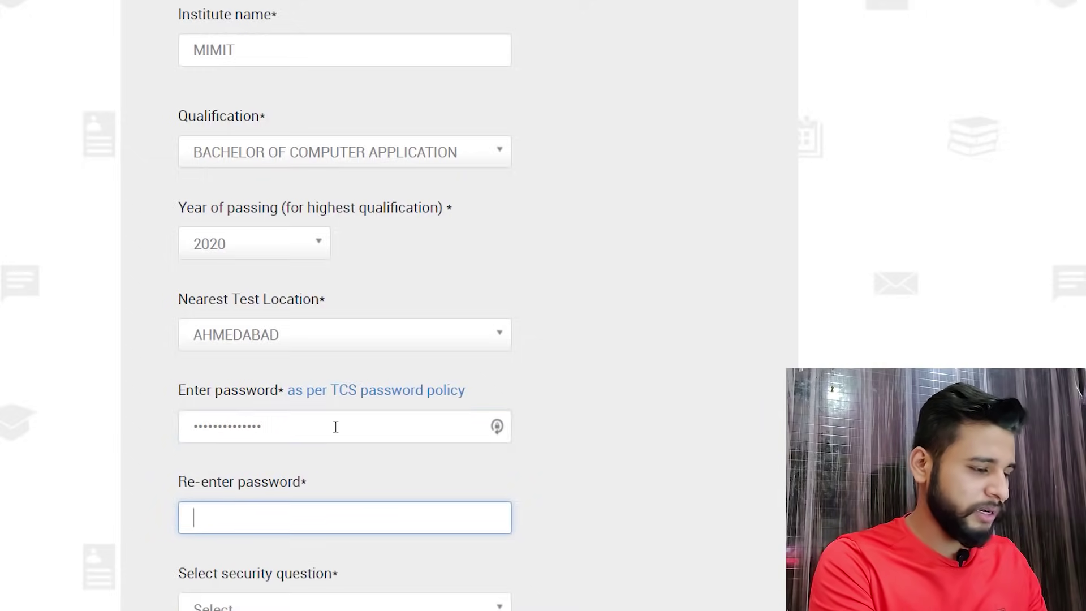
text(*****)
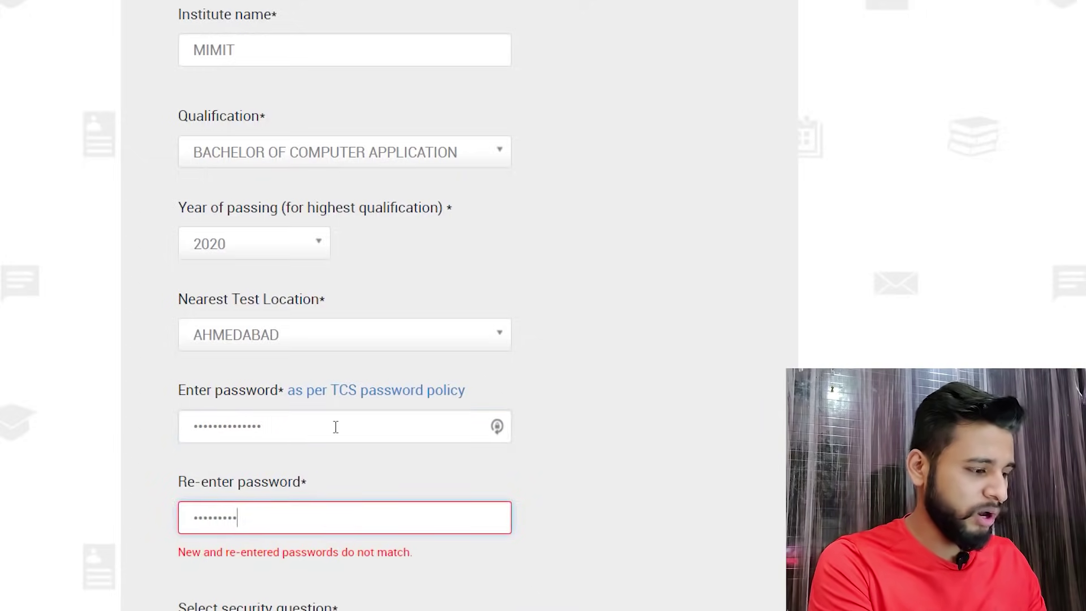
text(*)
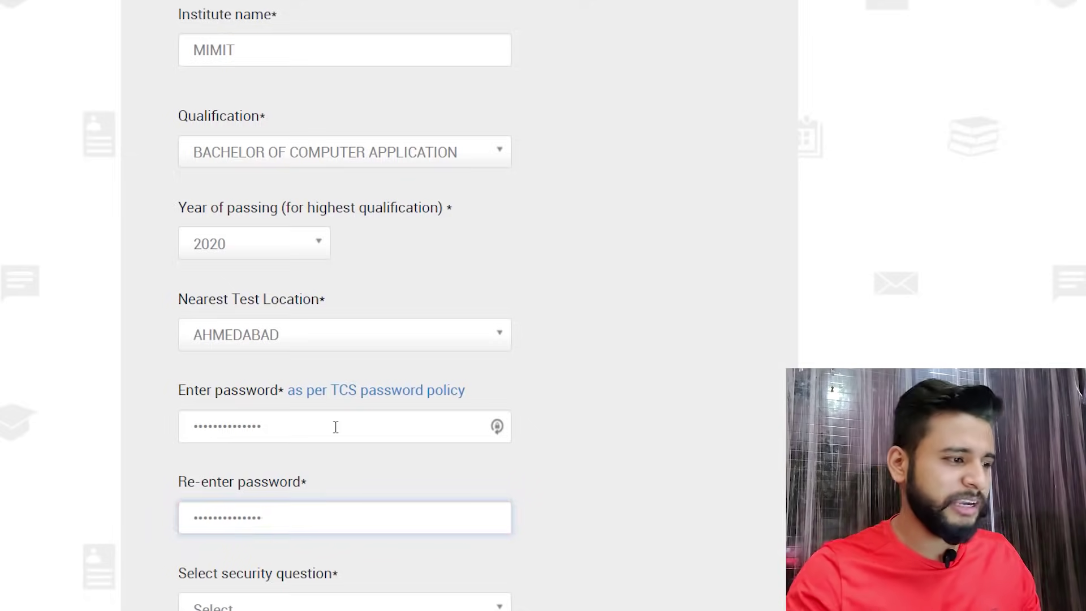
click(627, 368)
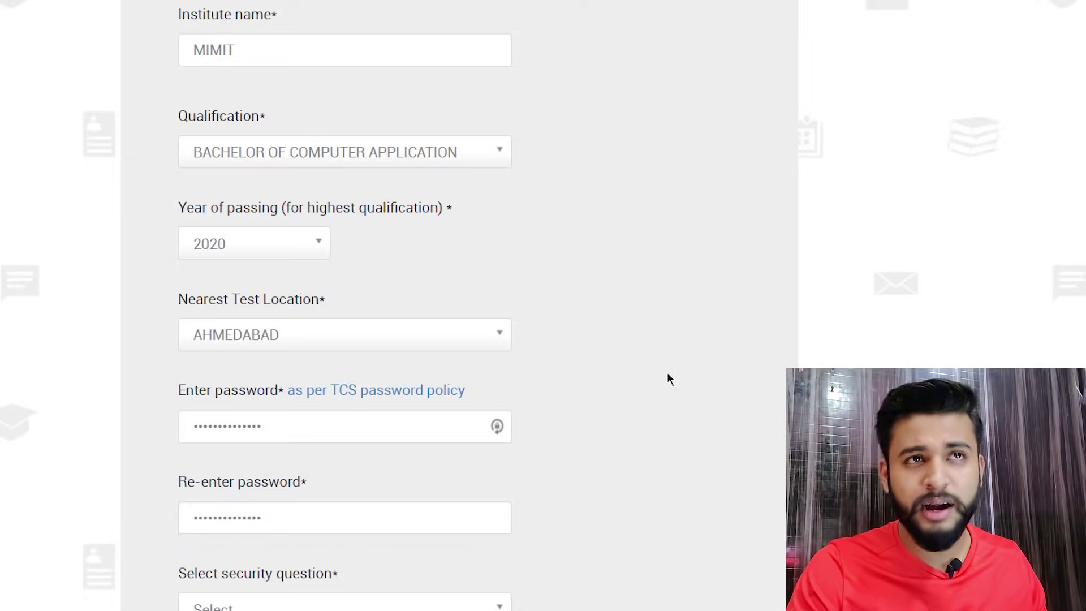
- Choose the nationality security question and enter its answer
scroll(442, 372, down, 3)
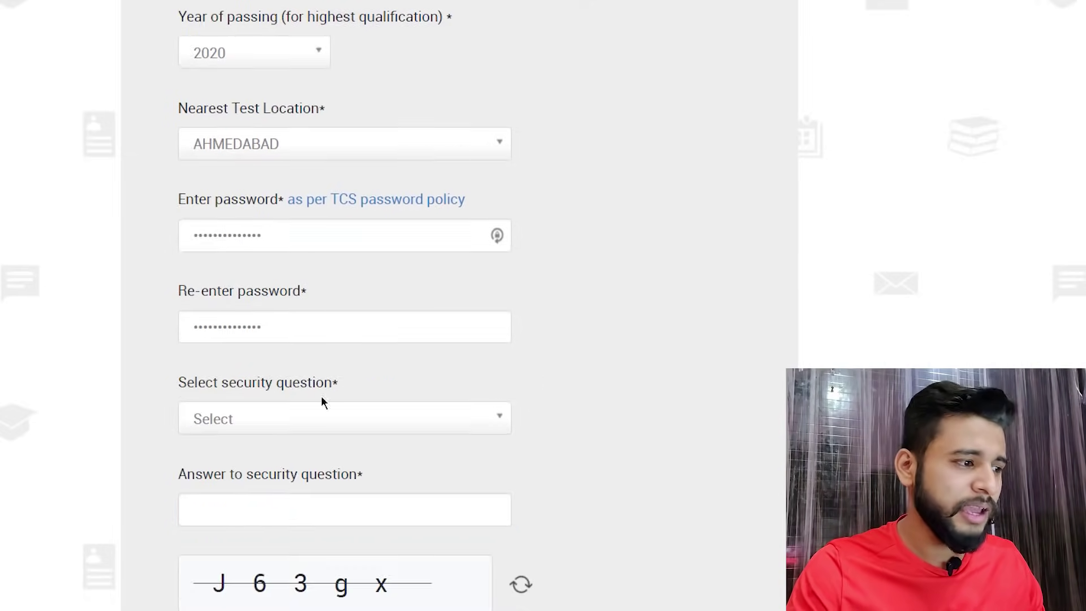
click(309, 422)
click(361, 449)
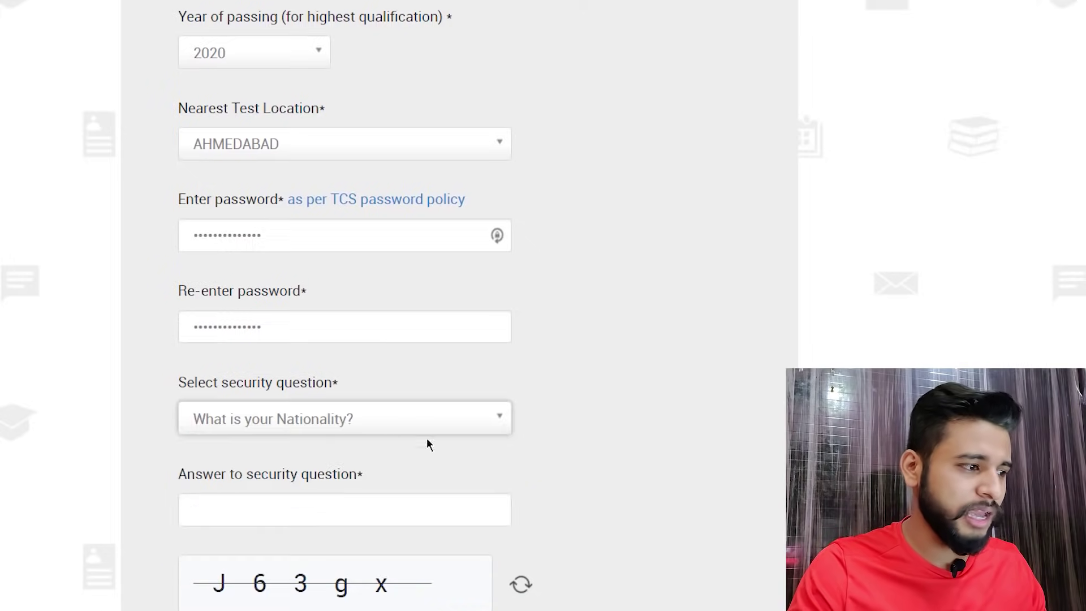
scroll(509, 442, down, 2)
click(322, 410)
text(i)
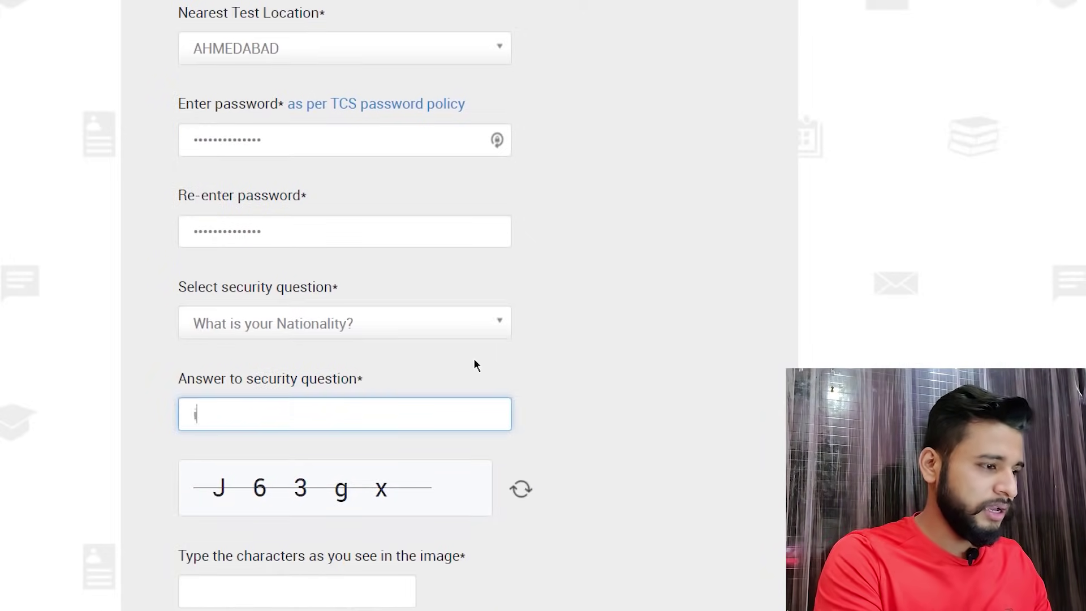
text(ndian)
click(474, 365)
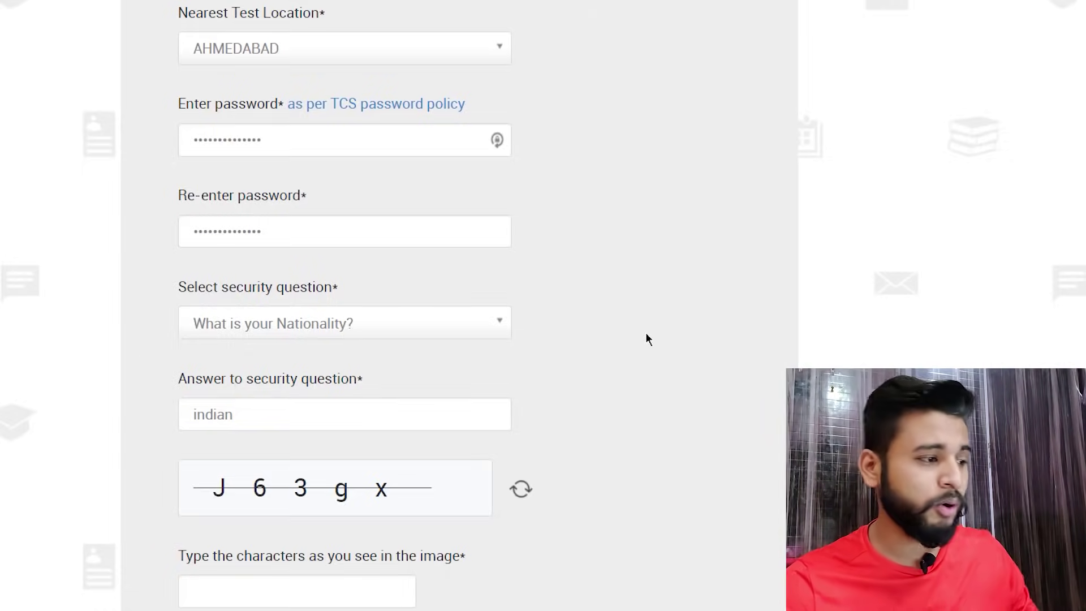
- Enter the captcha characters and submit the registration form
scroll(595, 366, down, 1)
scroll(595, 370, down, 3)
click(261, 563)
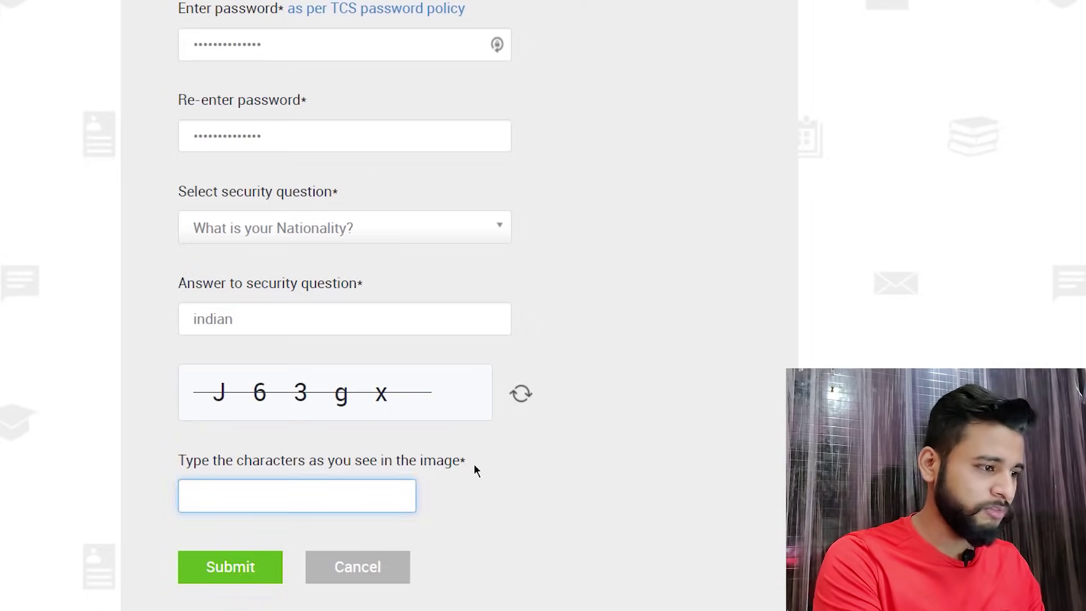
text(J6)
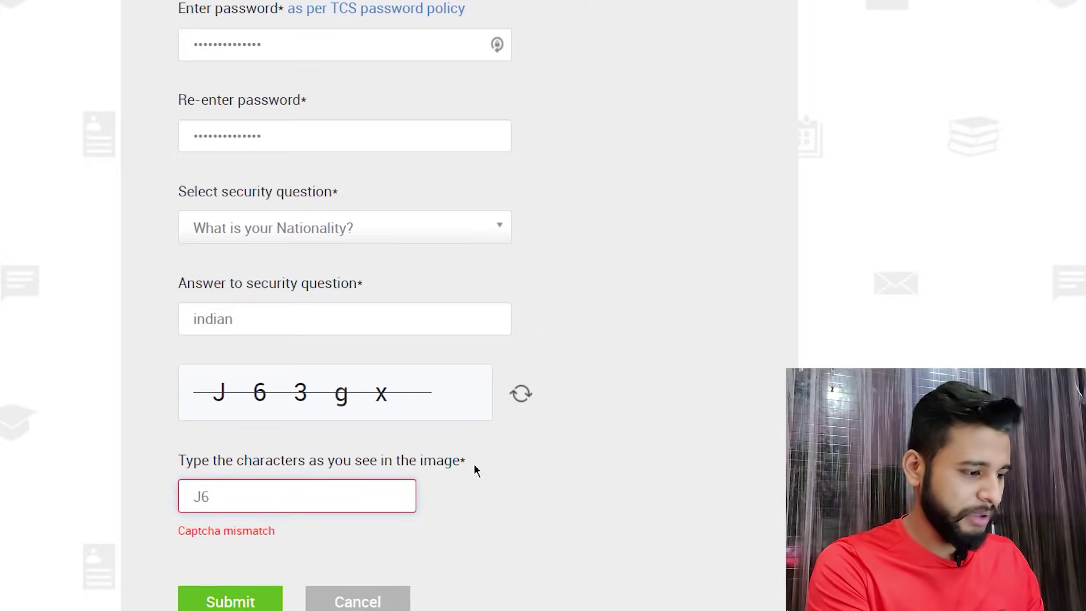
text(3gx)
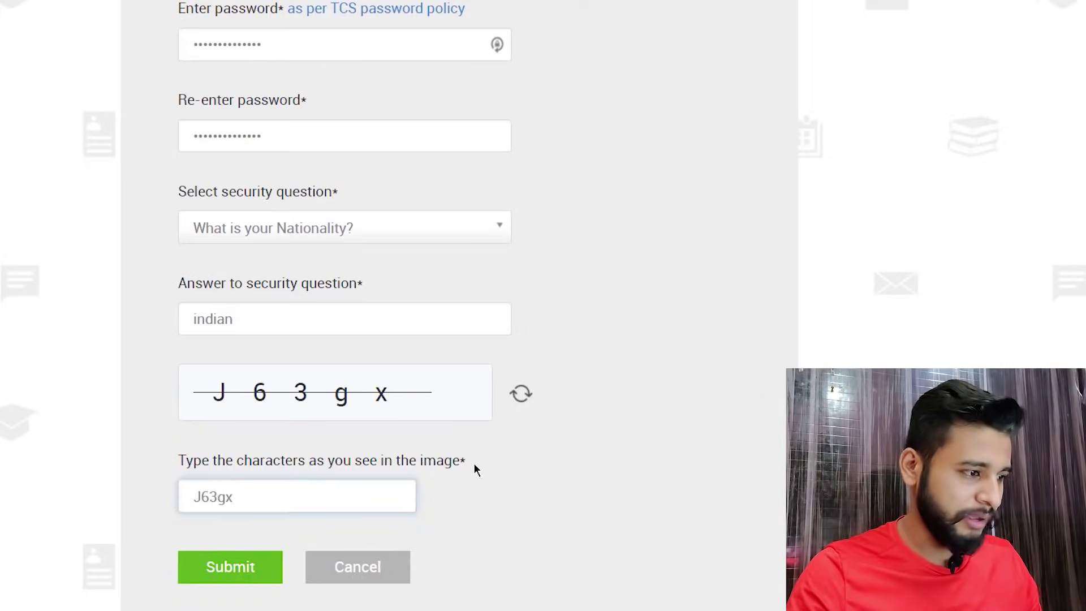
click(237, 569)
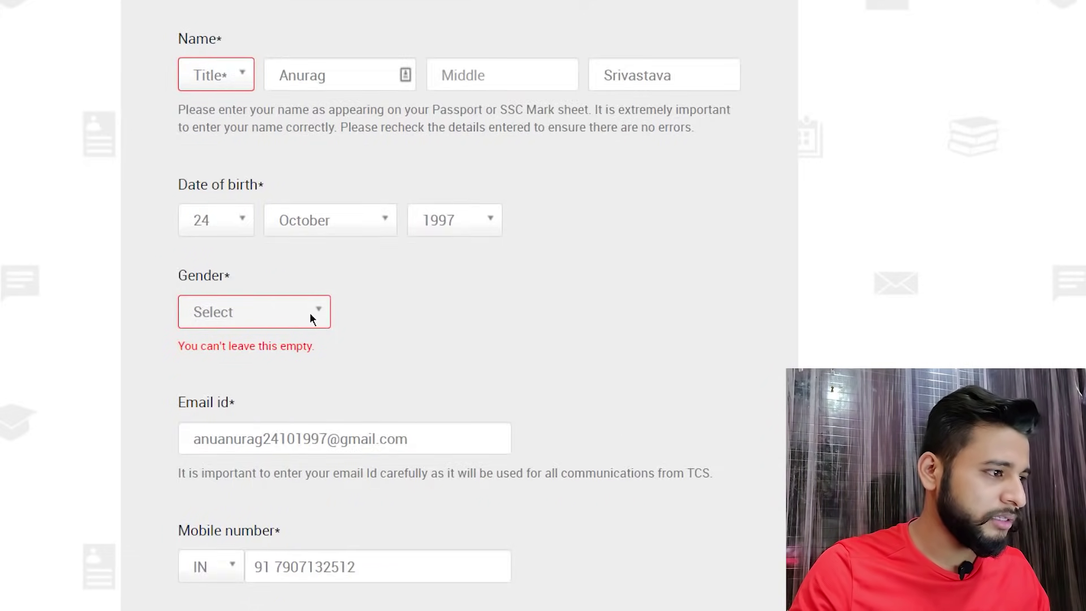
- Set the title to Mr. and gender to Male, then resubmit the form
scroll(453, 317, up, 2)
click(213, 169)
click(223, 203)
click(286, 407)
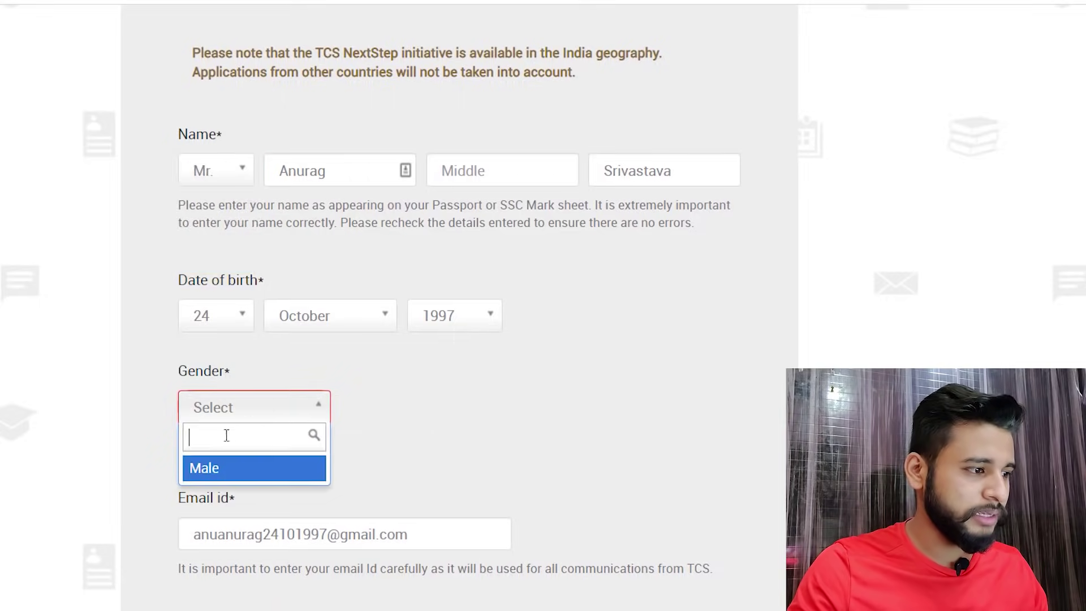
click(219, 468)
scroll(474, 424, down, 15)
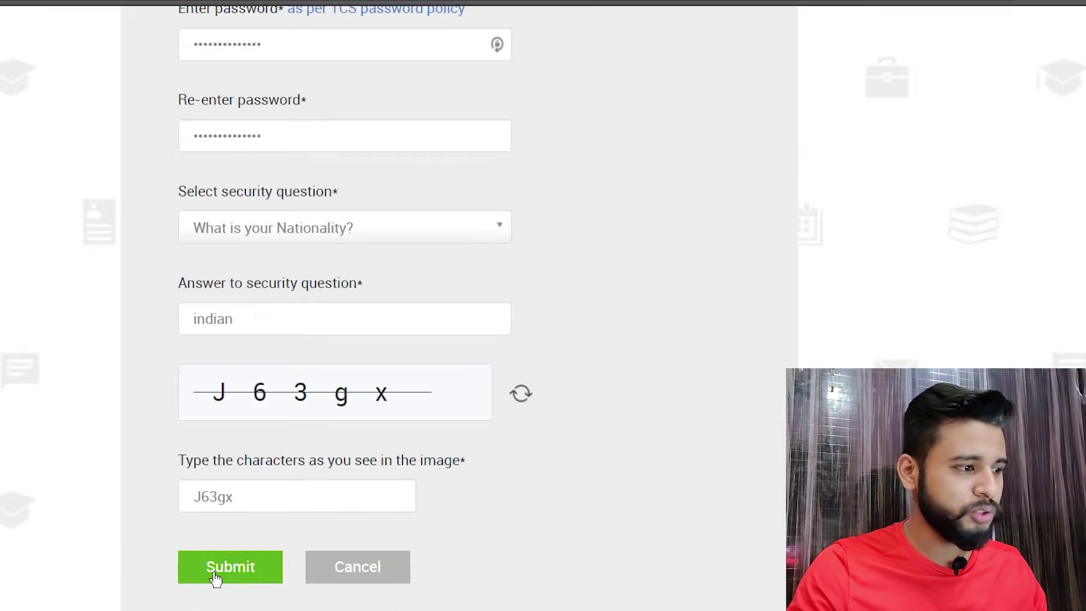
click(229, 567)
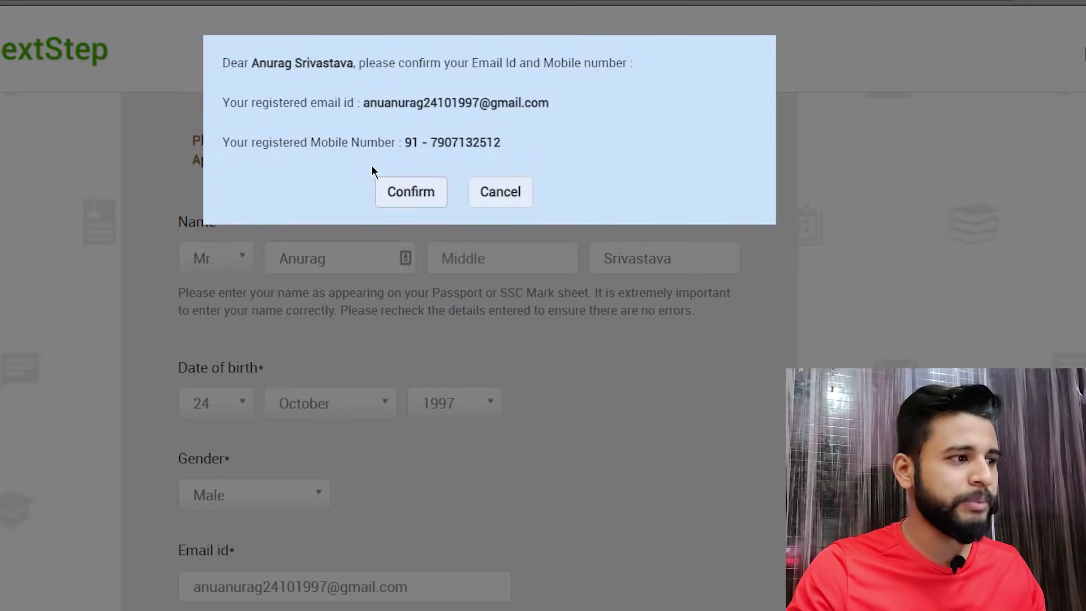
- Close the already-registered notice, cancel the e-mail/mobile confirmation, and review the form
click(411, 191)
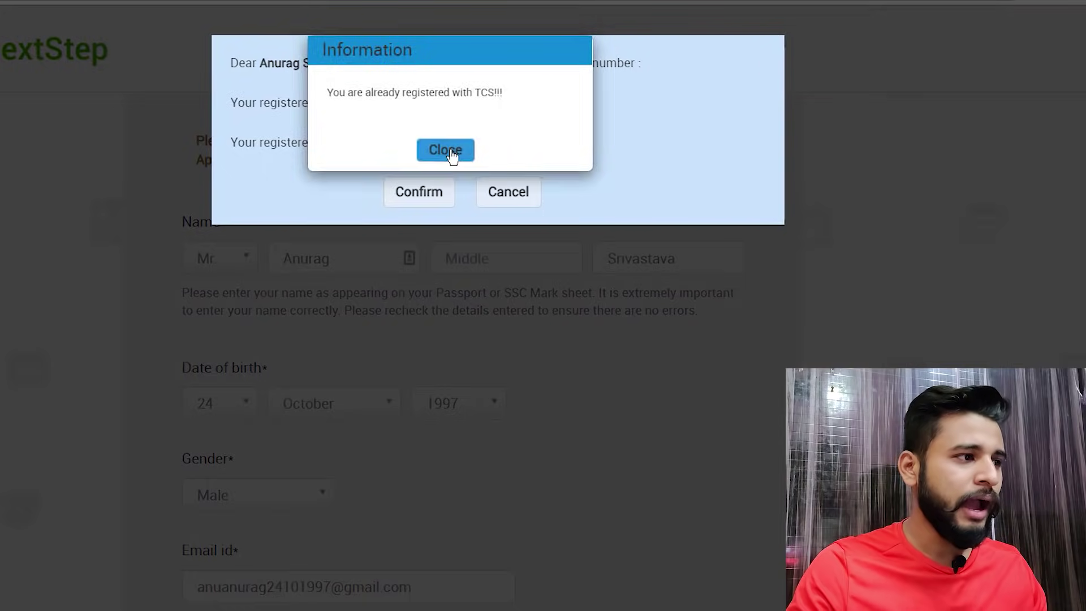
click(453, 154)
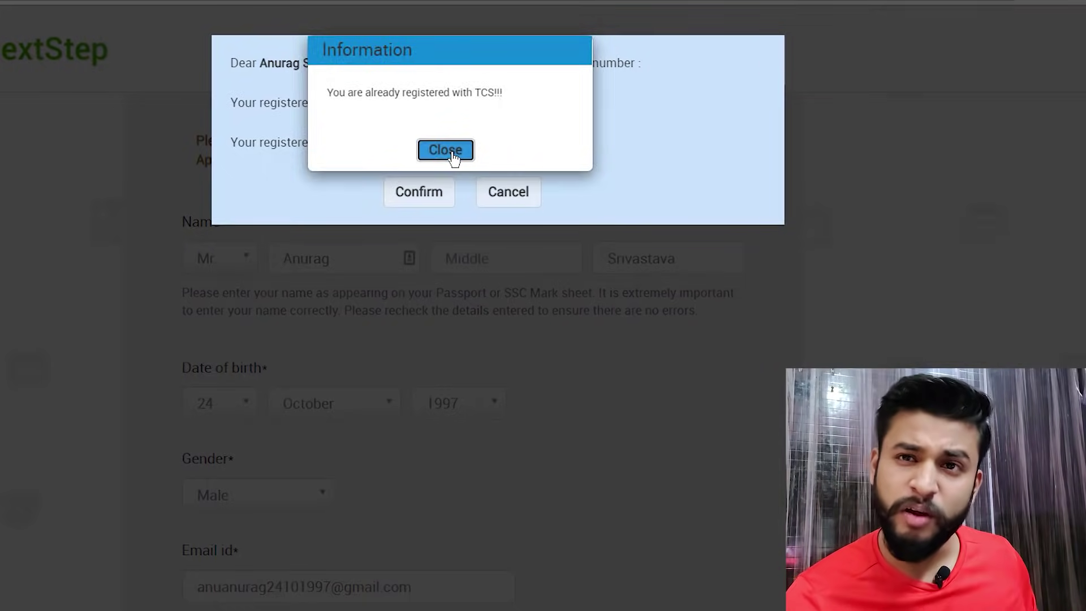
click(453, 154)
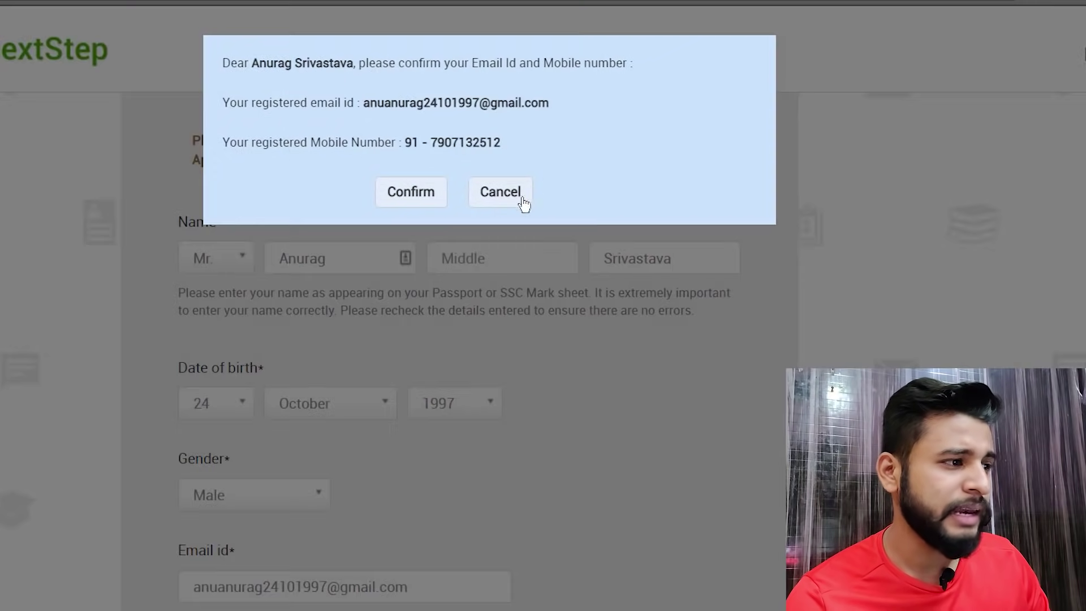
click(486, 195)
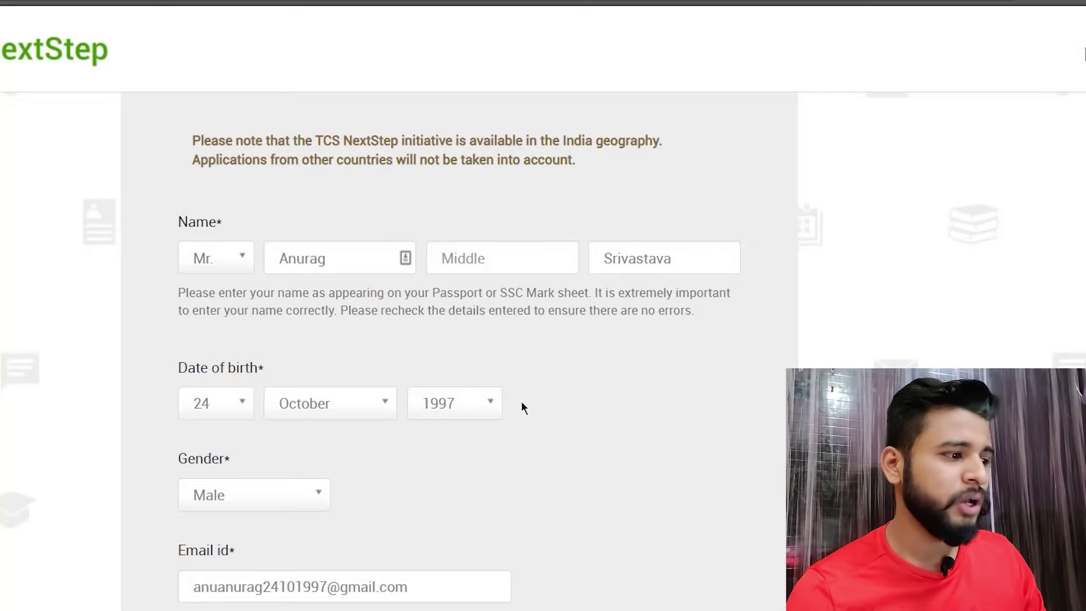
scroll(509, 407, down, 3)
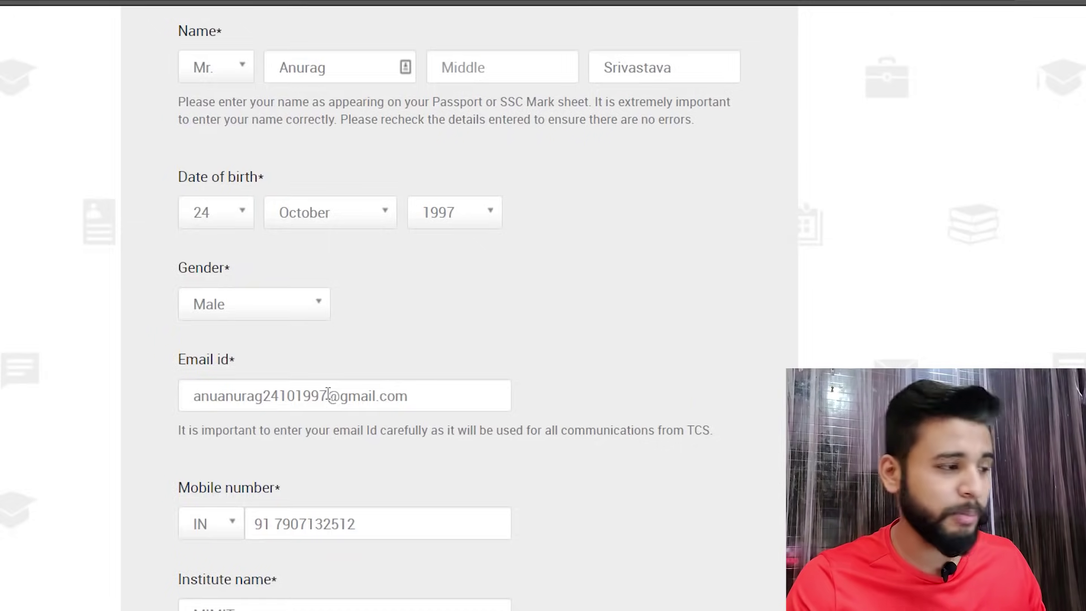
scroll(328, 393, down, 12)
scroll(328, 393, up, 10)
drag(328, 306, 11, 295)
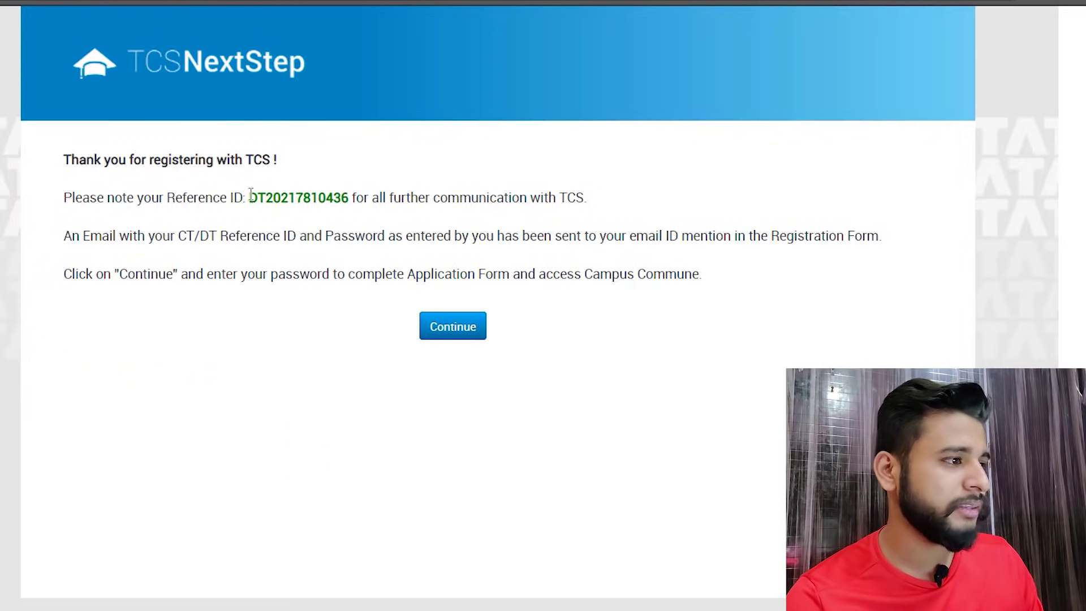
- Select the newly issued Reference ID to copy it
drag(250, 198, 348, 198)
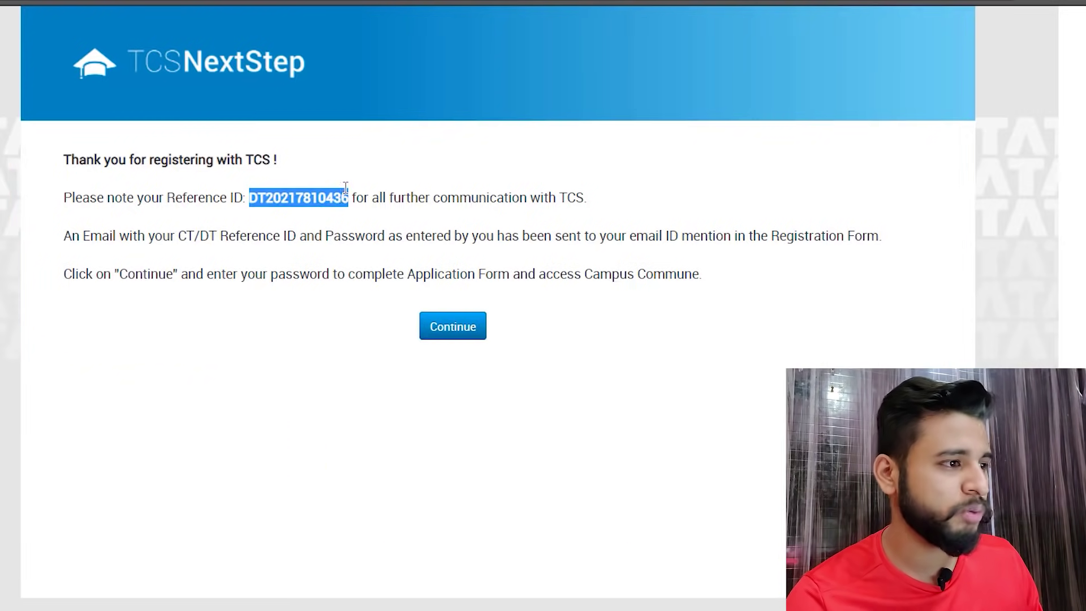
click(338, 202)
drag(251, 198, 347, 192)
click(347, 194)
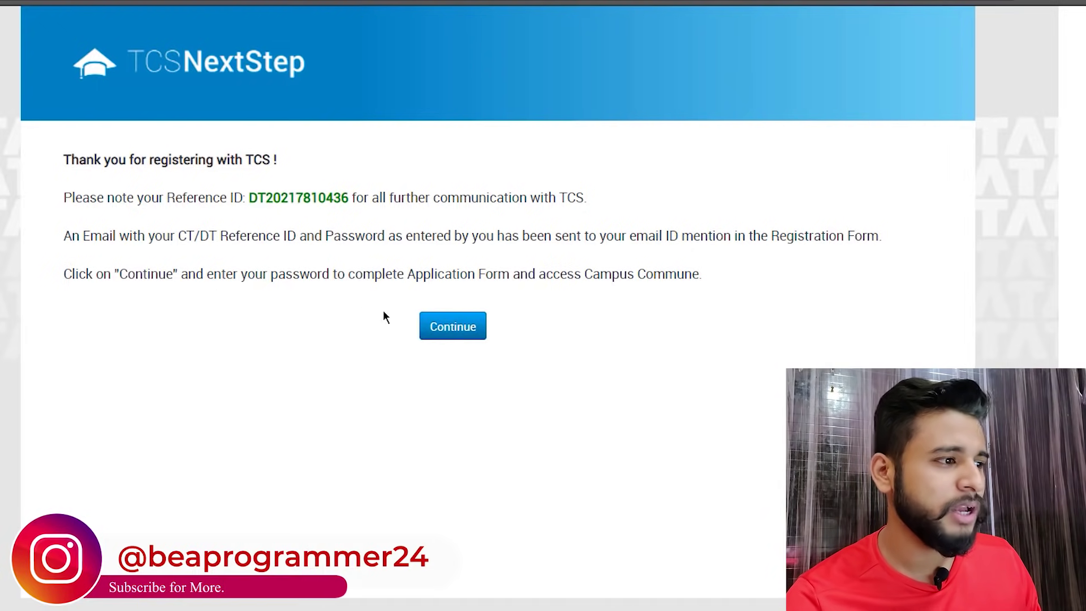
- Continue to sign-in and log in with the account password
click(465, 338)
click(393, 177)
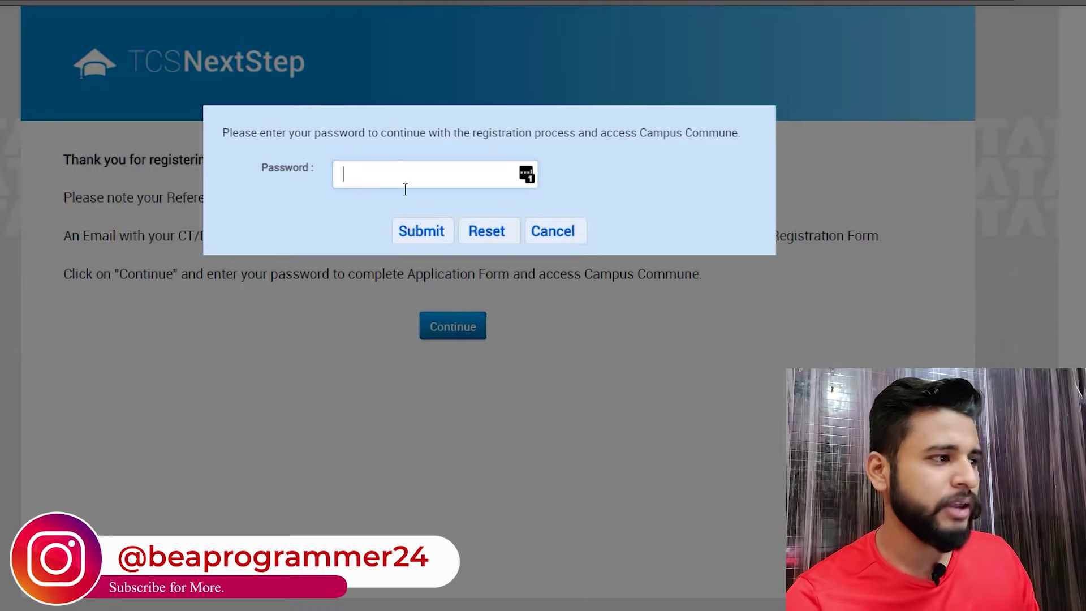
text(*********)
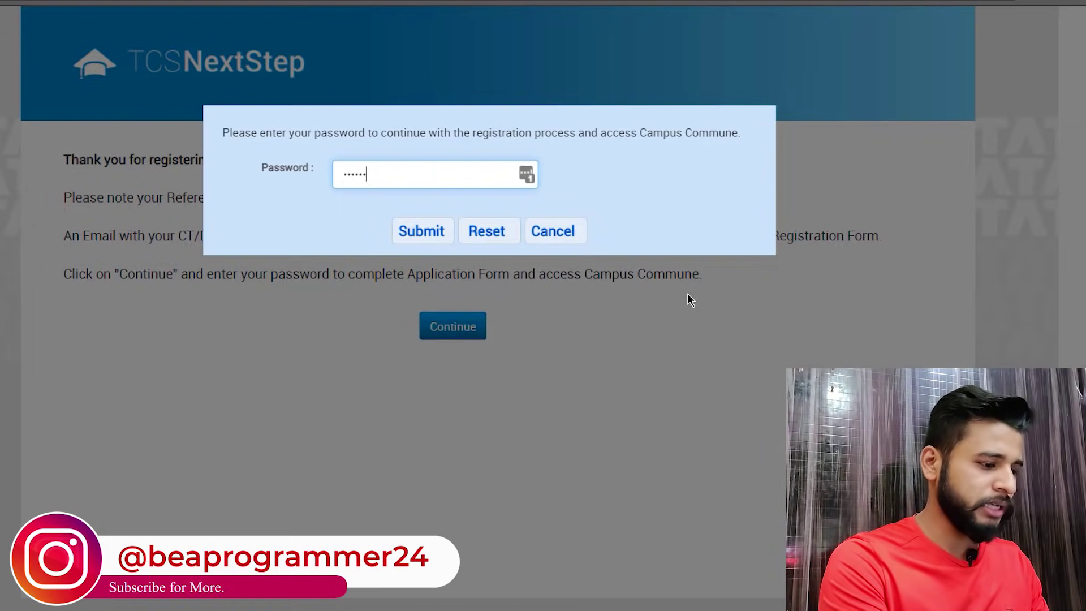
text(*****)
key(Return)
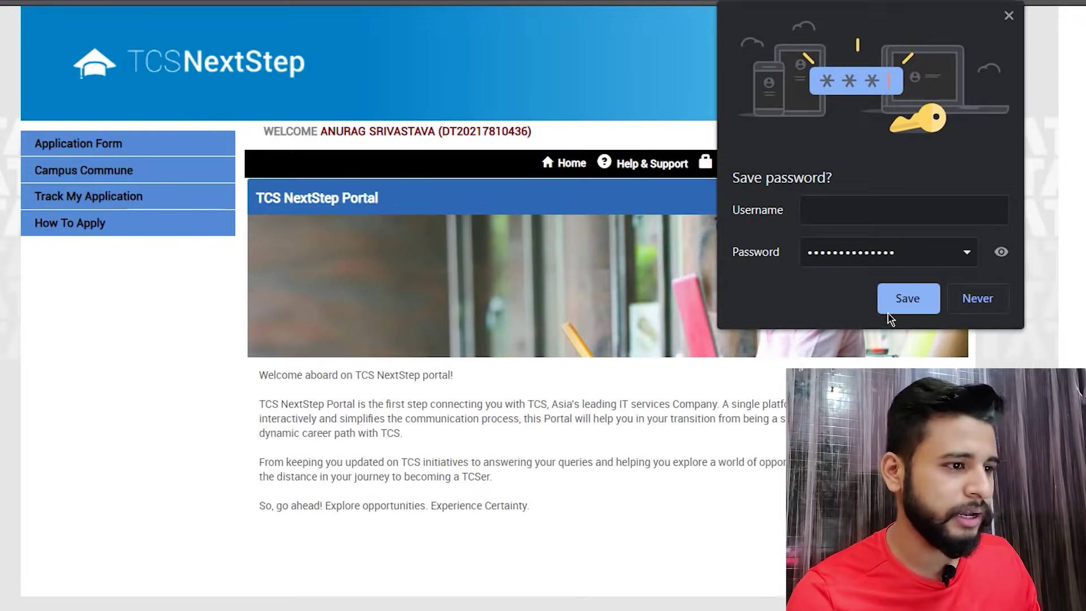
- Save the login password in the browser and read the How To Apply instructions
click(905, 299)
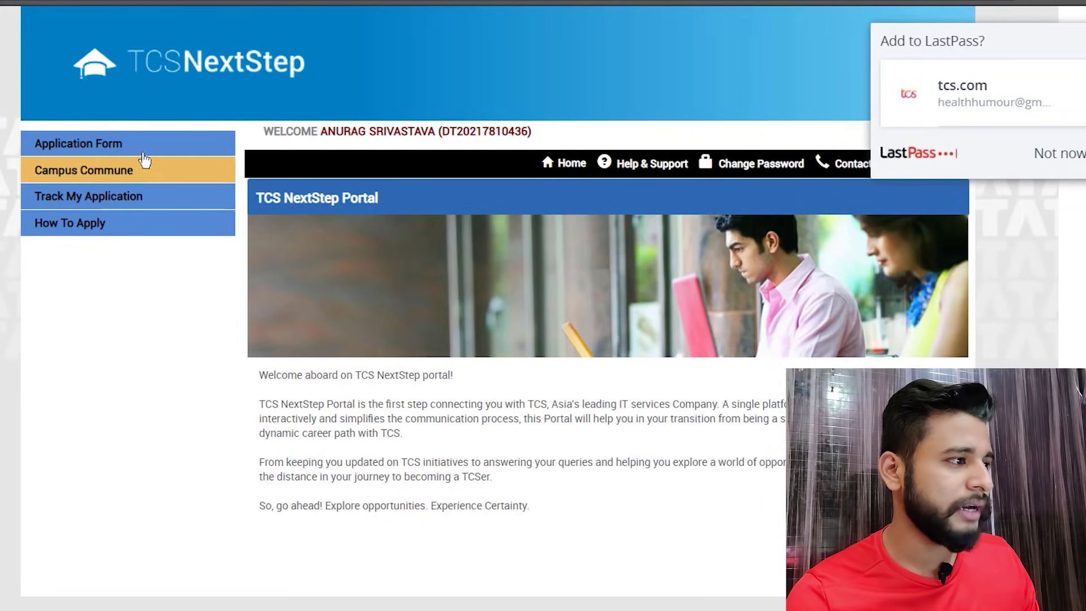
click(109, 226)
scroll(699, 275, down, 5)
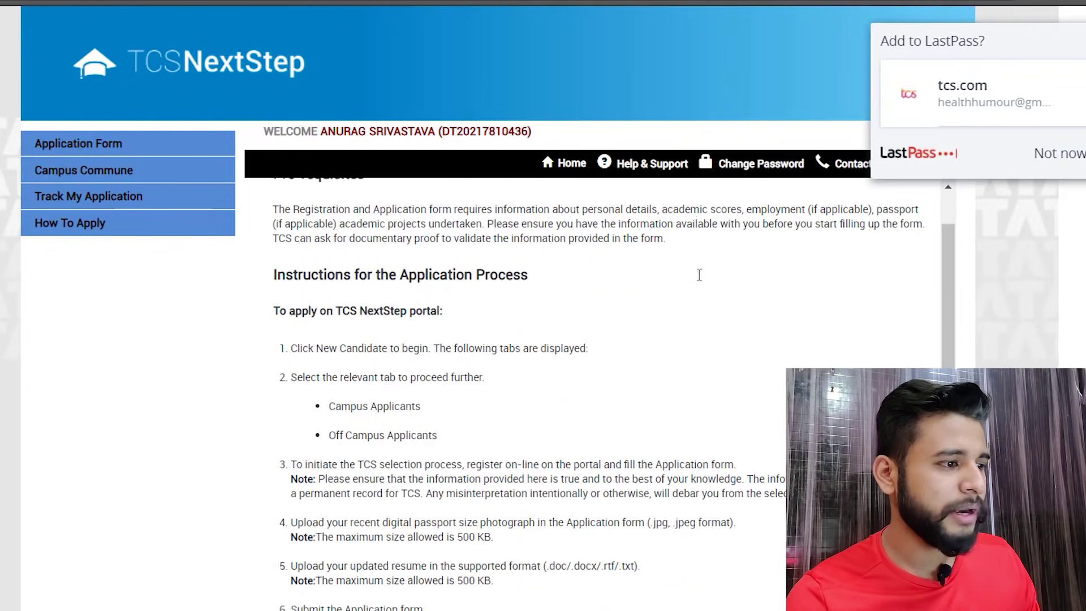
click(1060, 153)
scroll(565, 283, up, 3)
- Review the Application Form's Personal Details section, leaving the father's name blank
click(149, 151)
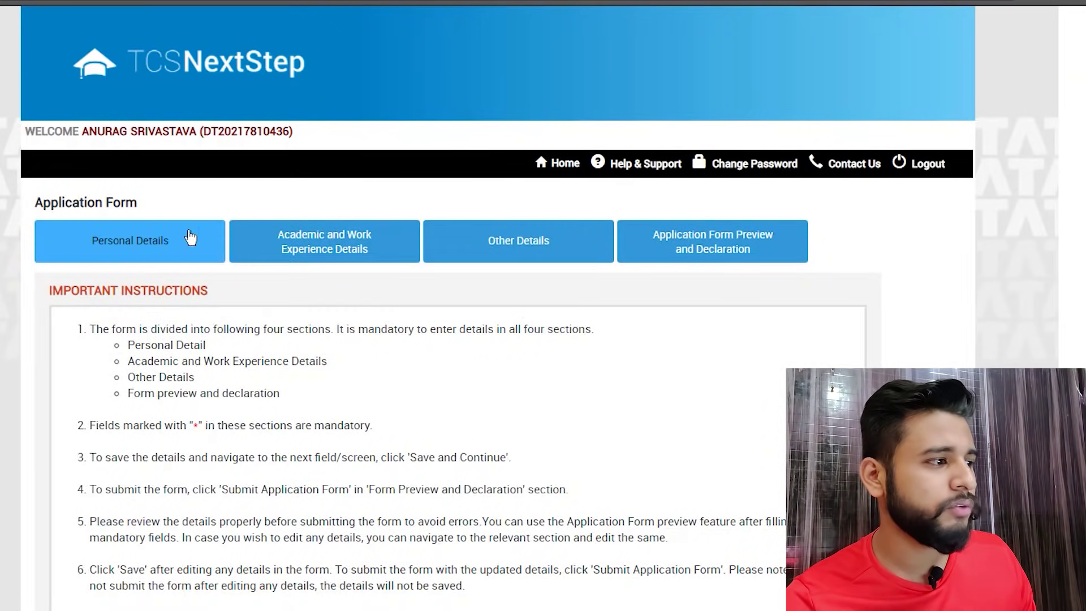
scroll(287, 295, down, 2)
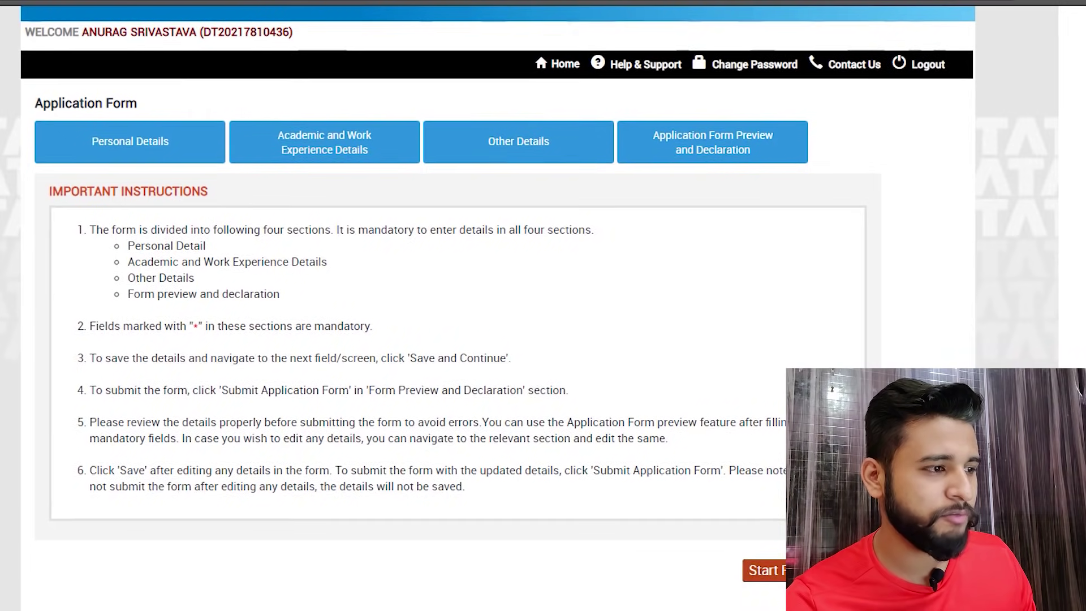
click(764, 570)
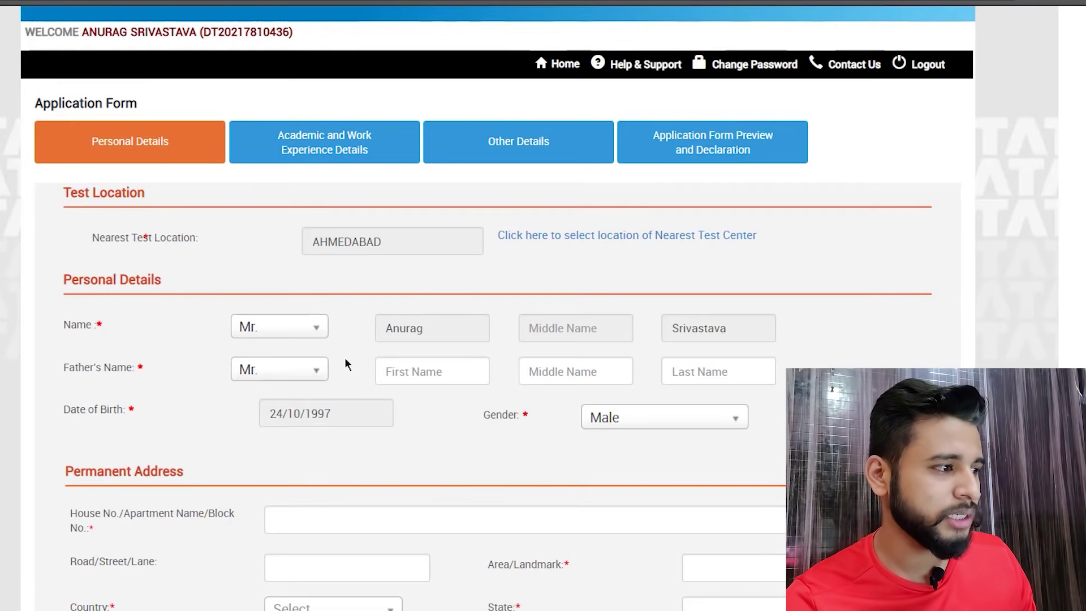
click(402, 371)
text(Anurag)
key(BackSpace)
key(BackSpace)
key(BackSpace)
key(BackSpace)
key(BackSpace)
key(BackSpace)
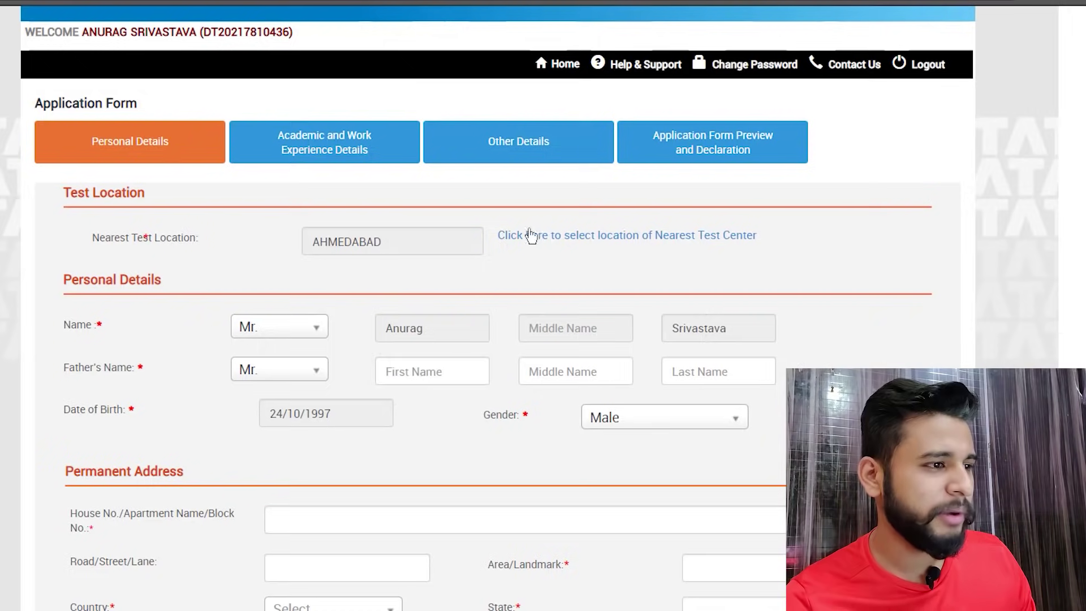
scroll(337, 315, down, 5)
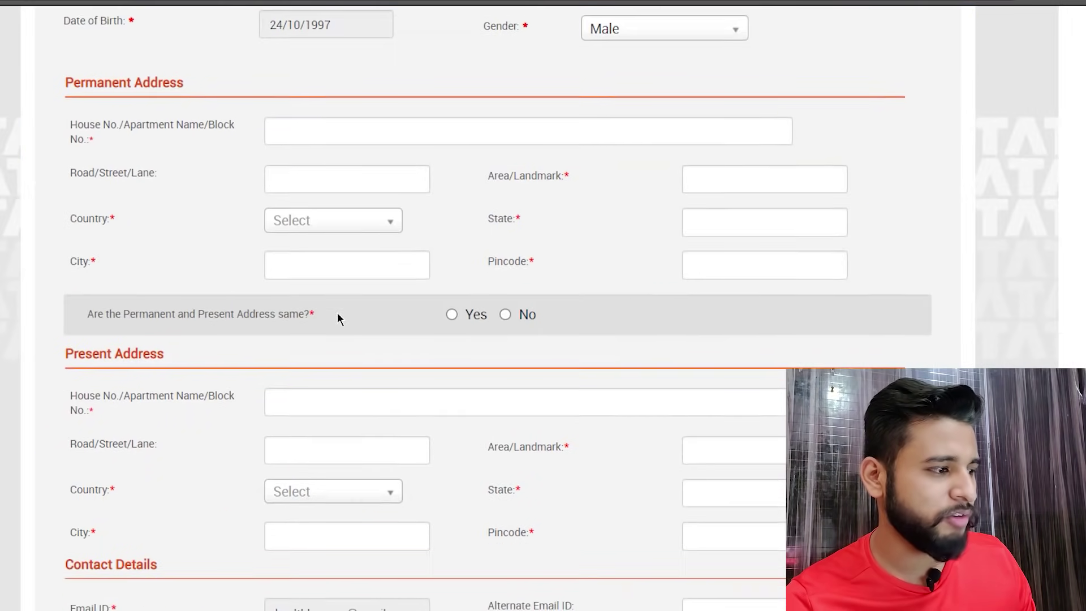
scroll(339, 318, down, 2)
scroll(155, 441, up, 7)
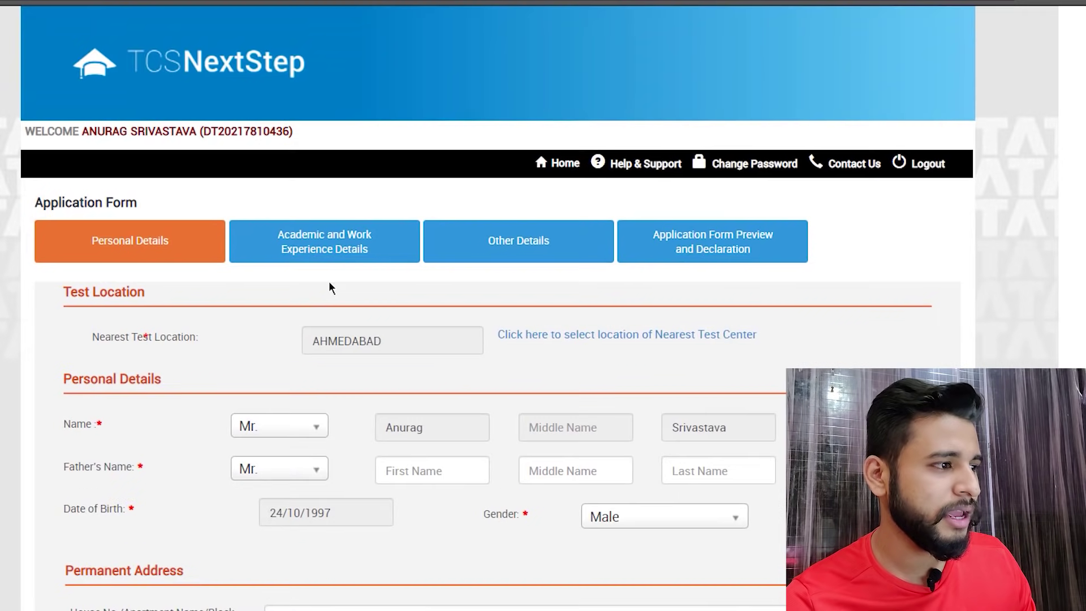
- Check the Application Form Preview section, then return to the portal home
click(743, 239)
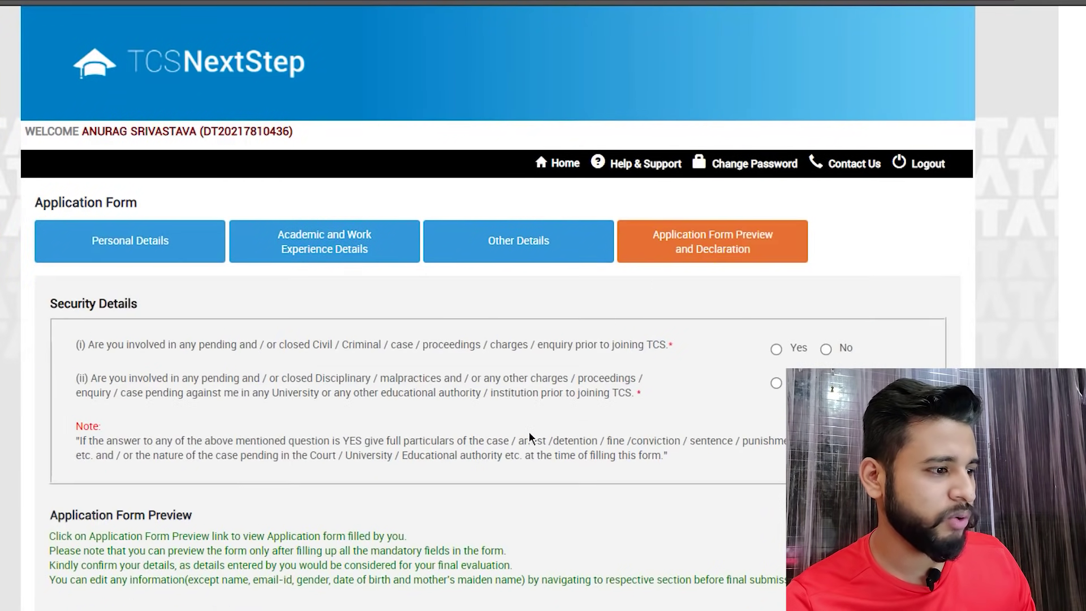
scroll(528, 434, down, 6)
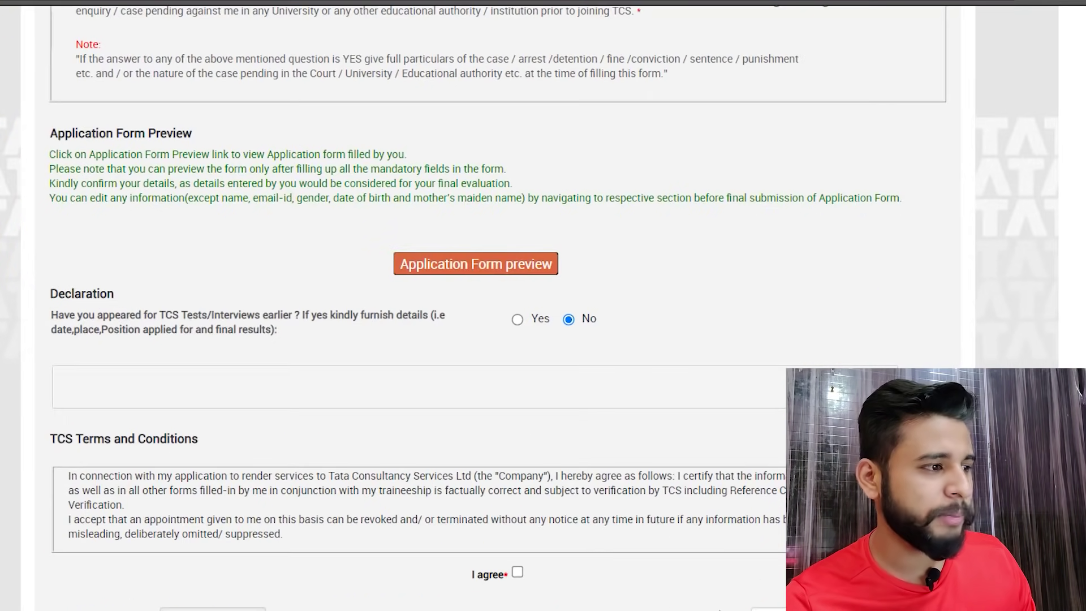
scroll(366, 443, up, 6)
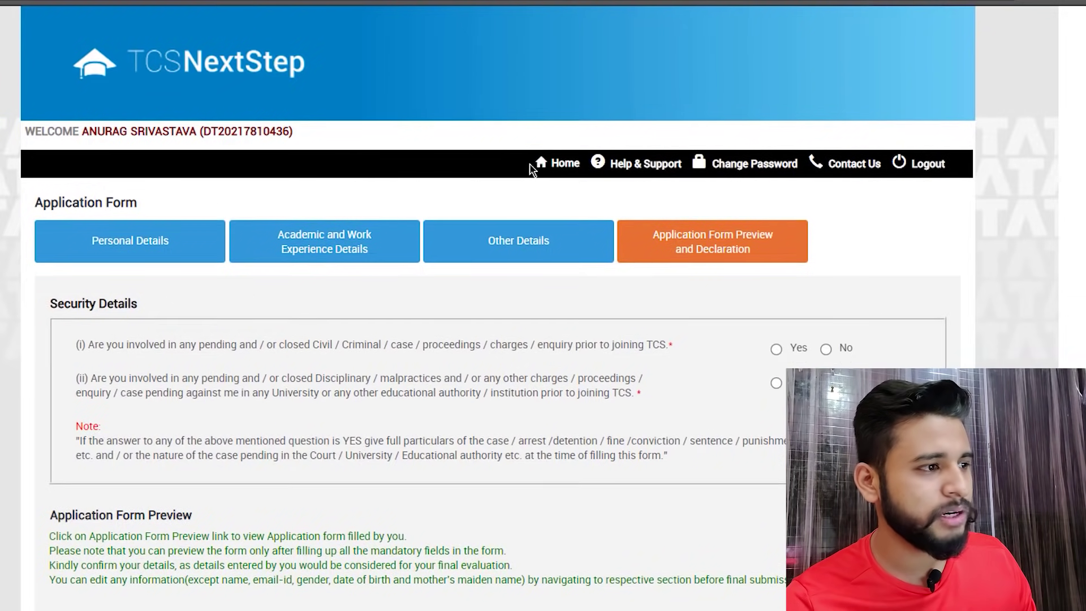
click(562, 163)
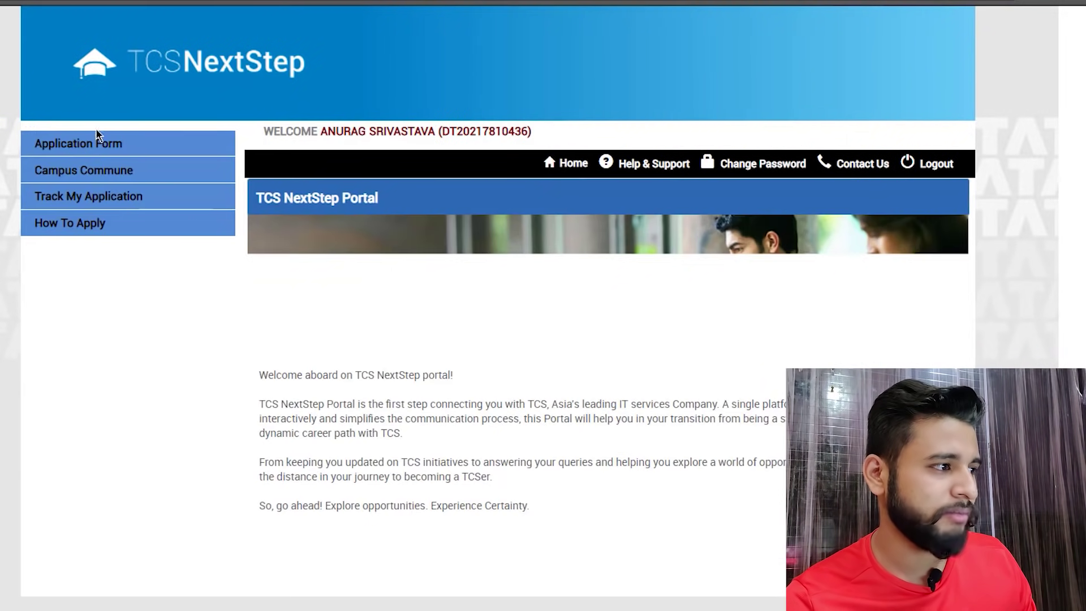
click(84, 200)
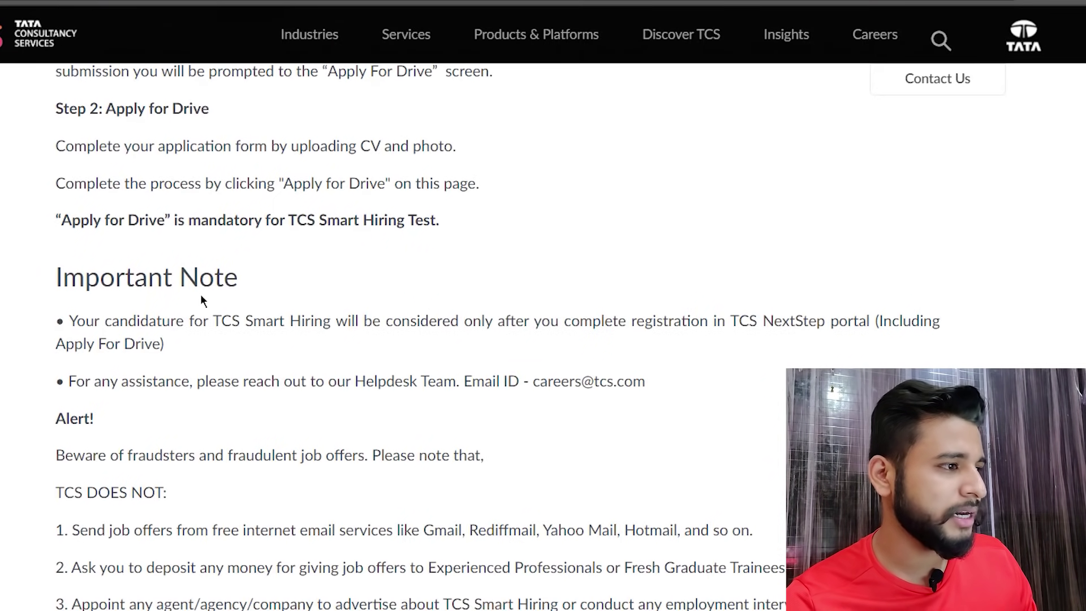
- Mark the mandatory Step 2: Apply for Drive instructions with arrows and a circle
scroll(202, 295, up, 2)
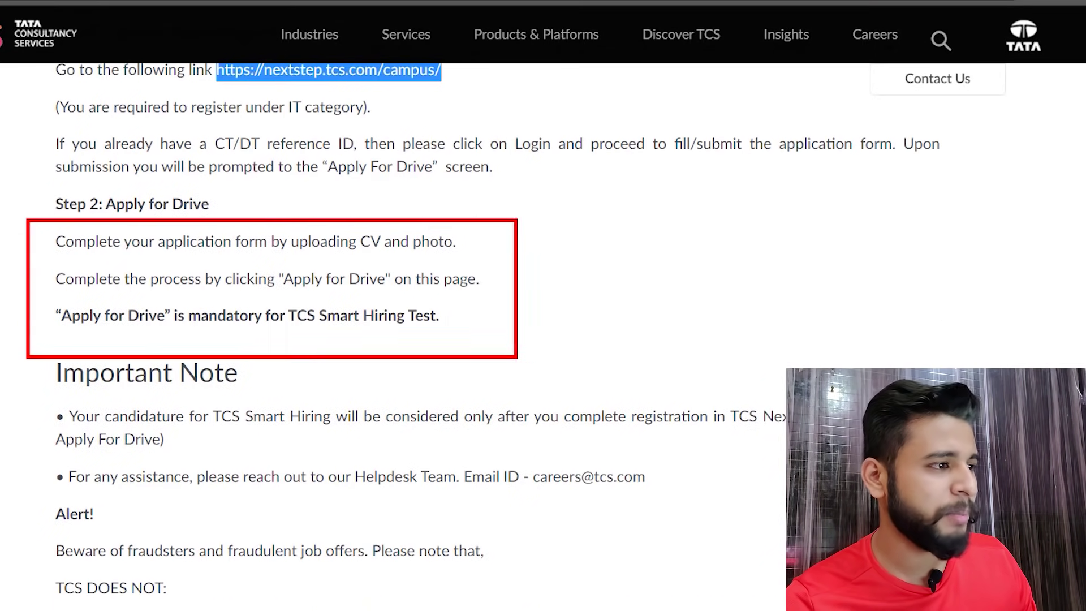
drag(703, 348, 529, 328)
drag(571, 313, 585, 366)
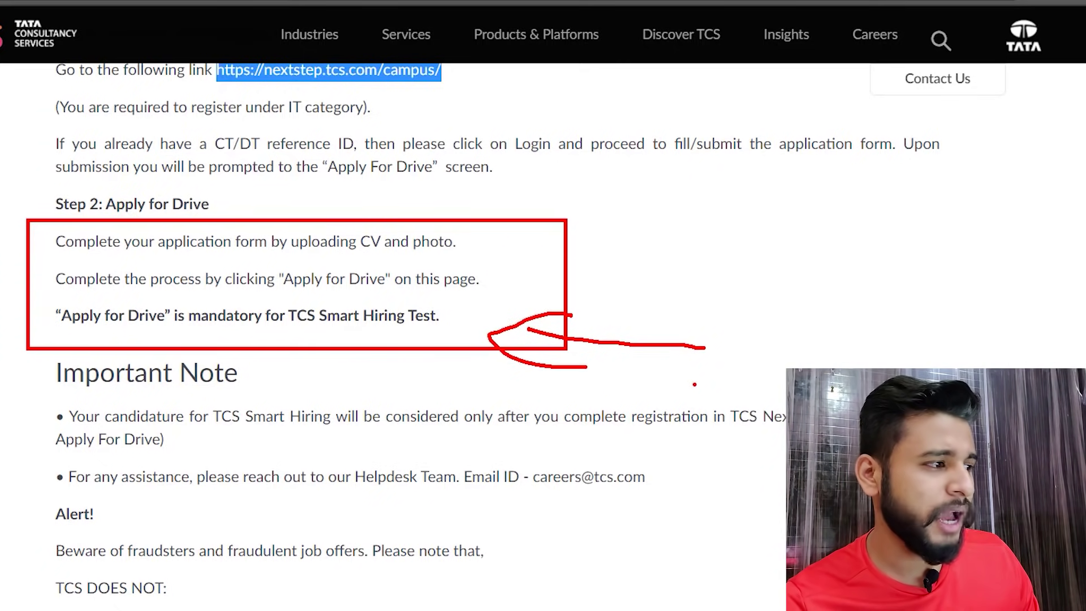
mouse_move(66, 332)
mouse_down()
mouse_move(448, 301)
mouse_move(94, 288)
mouse_move(86, 328)
mouse_move(155, 320)
mouse_up()
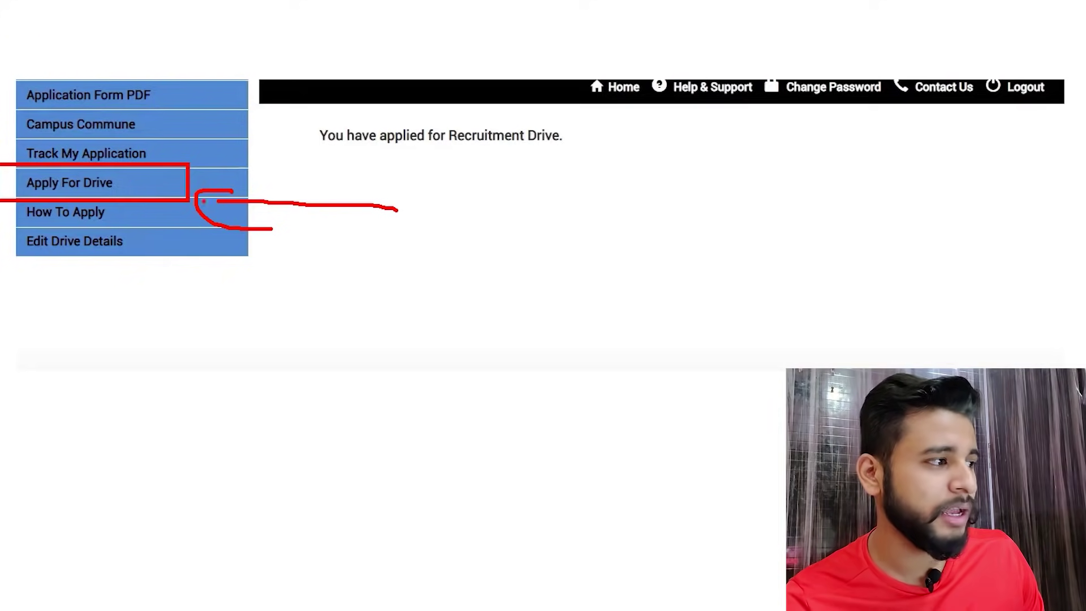
drag(180, 187, 311, 194)
mouse_move(162, 176)
mouse_down()
mouse_move(158, 225)
mouse_move(184, 229)
mouse_up()
mouse_move(418, 107)
mouse_down()
mouse_move(292, 133)
mouse_move(599, 113)
mouse_move(309, 111)
mouse_up()
drag(391, 158, 399, 250)
drag(363, 197, 442, 192)
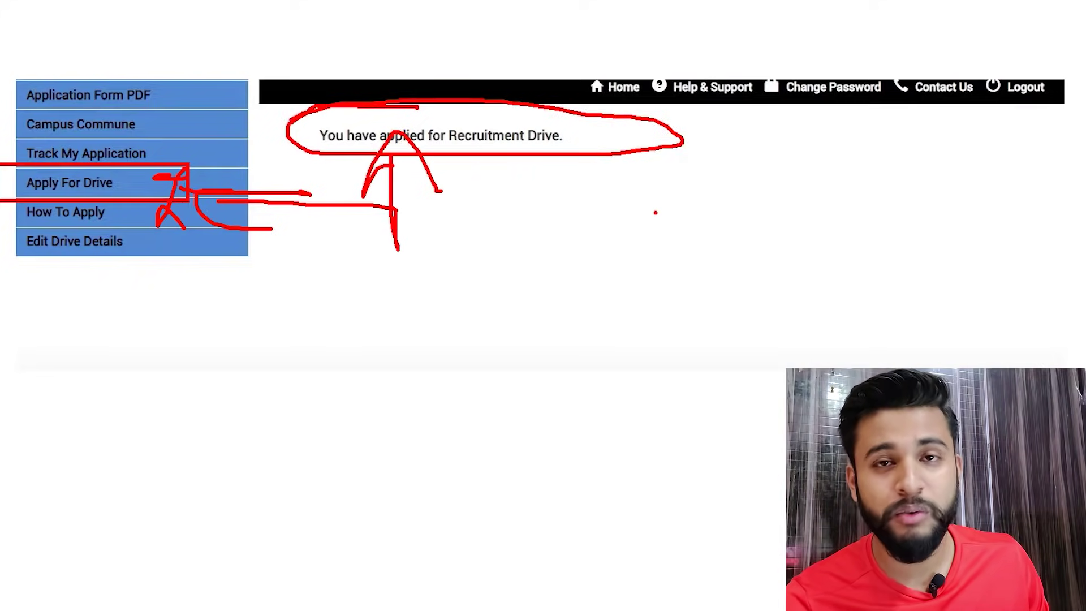